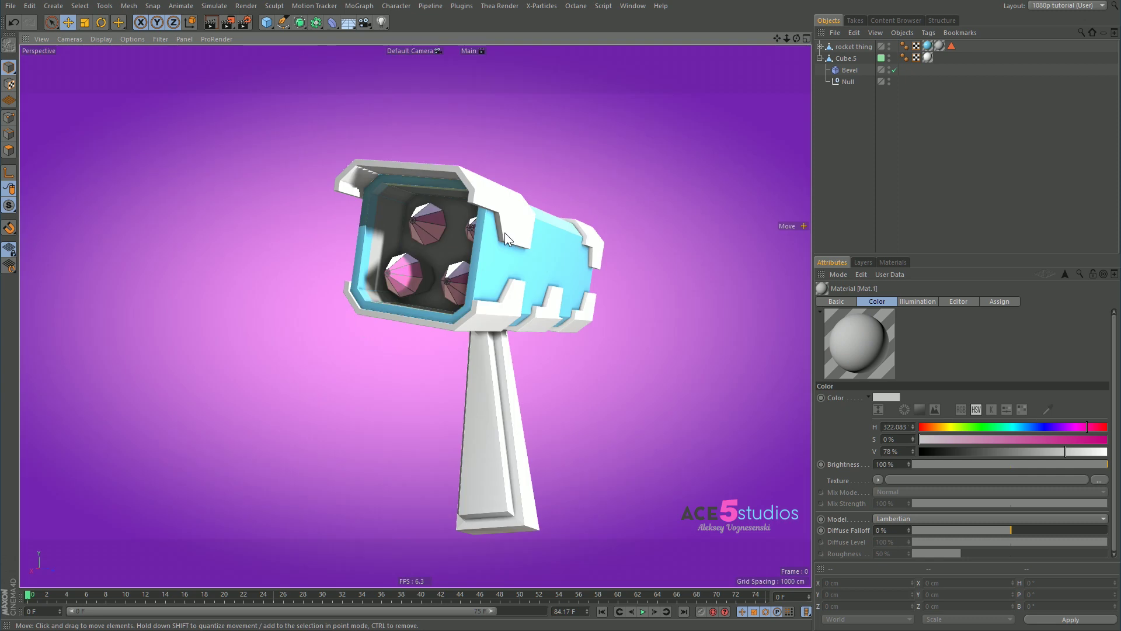
Examine the cannon's Plate and canon objects and their pivots in perspective and in the four-view layout
{"action": "left_click_drag", "start_coordinate": [504, 232], "coordinate": [596, 303], "text": "alt"}
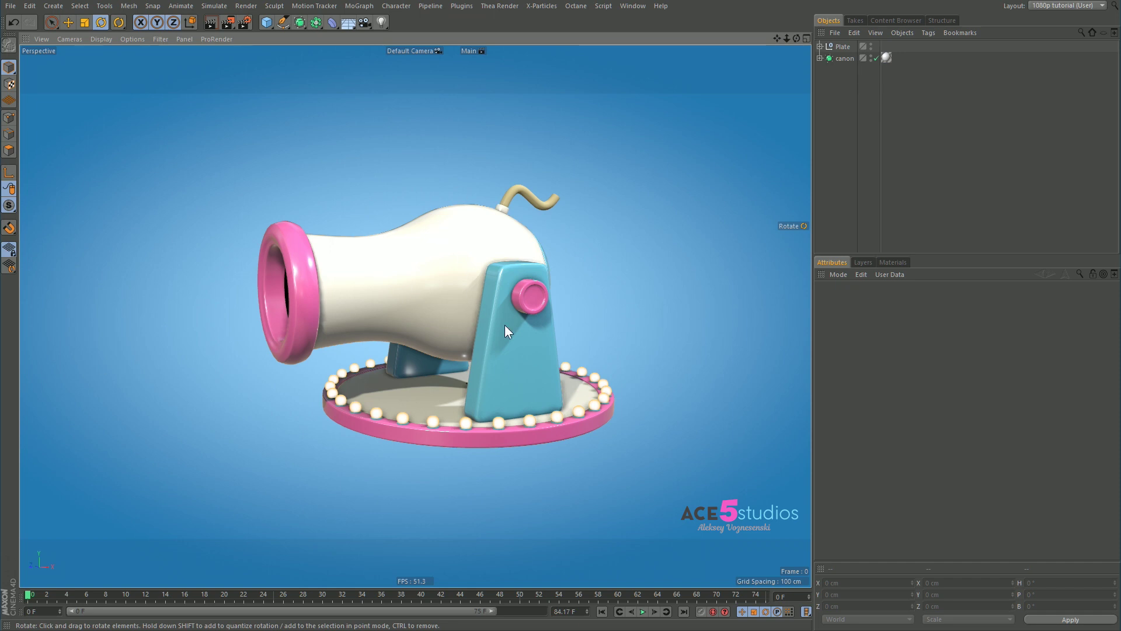
{"action": "left_click_drag", "start_coordinate": [442, 287], "coordinate": [478, 321], "text": "alt"}
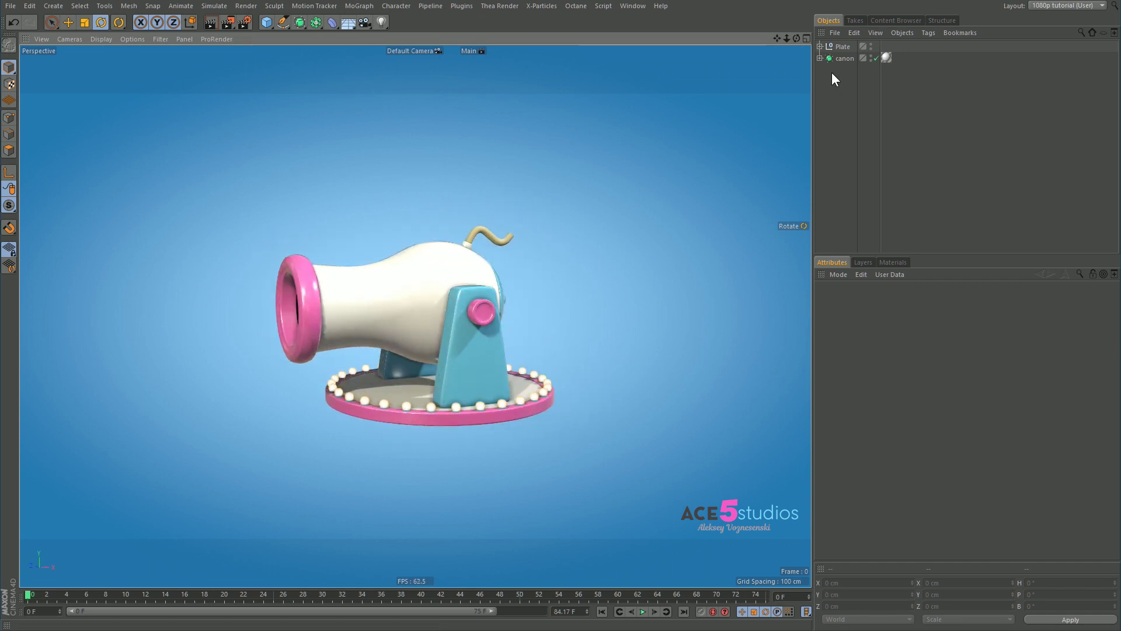
{"action": "left_click", "coordinate": [847, 56]}
{"action": "left_click", "coordinate": [845, 47]}
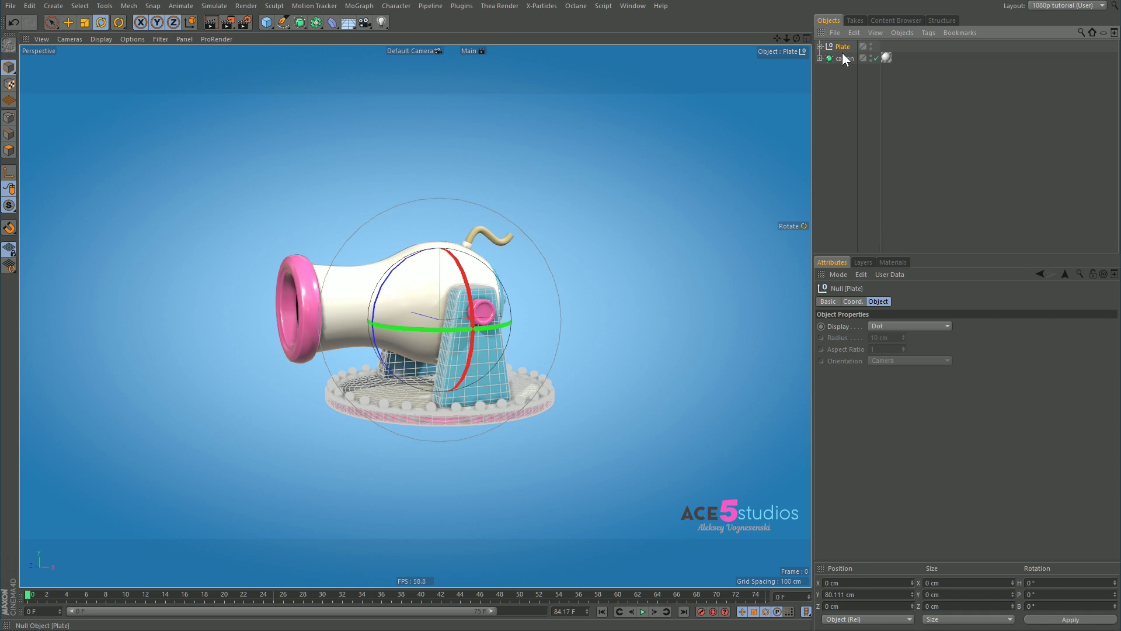
{"action": "left_click", "coordinate": [841, 58]}
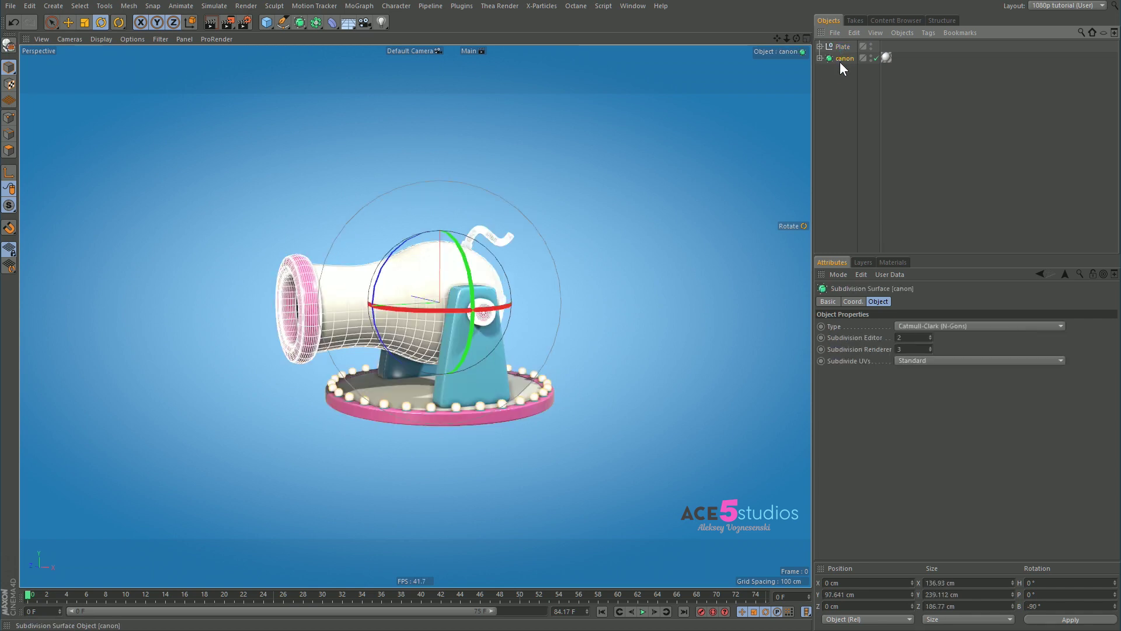
{"action": "middle_click", "coordinate": [433, 190]}
{"action": "scroll", "coordinate": [665, 466], "scroll_direction": "down", "scroll_amount": 5}
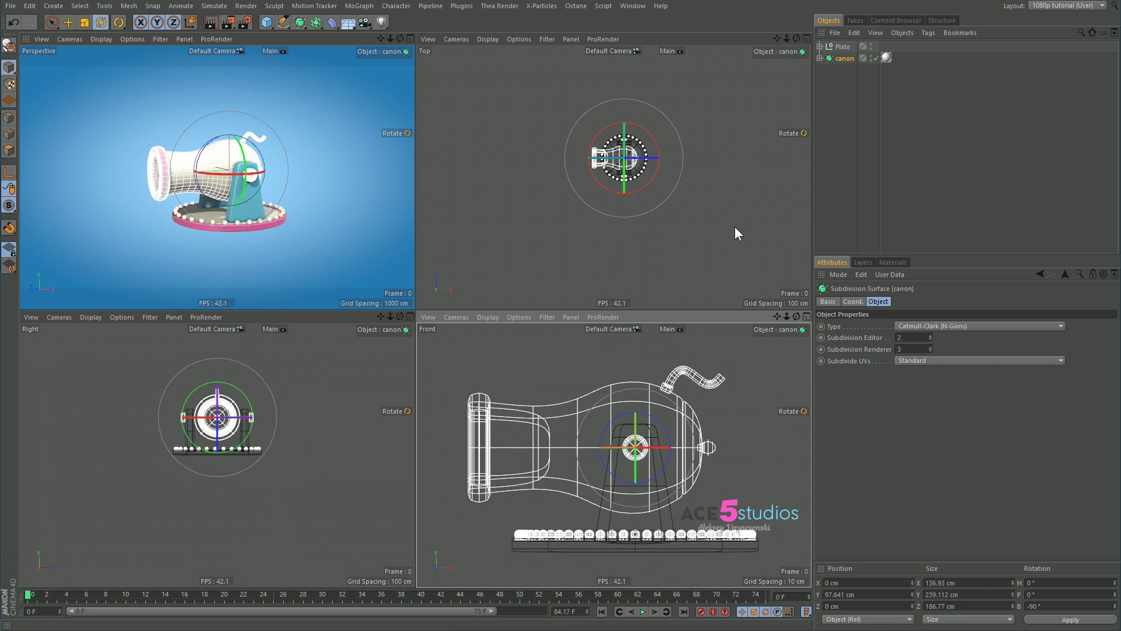
{"action": "key", "text": "e"}
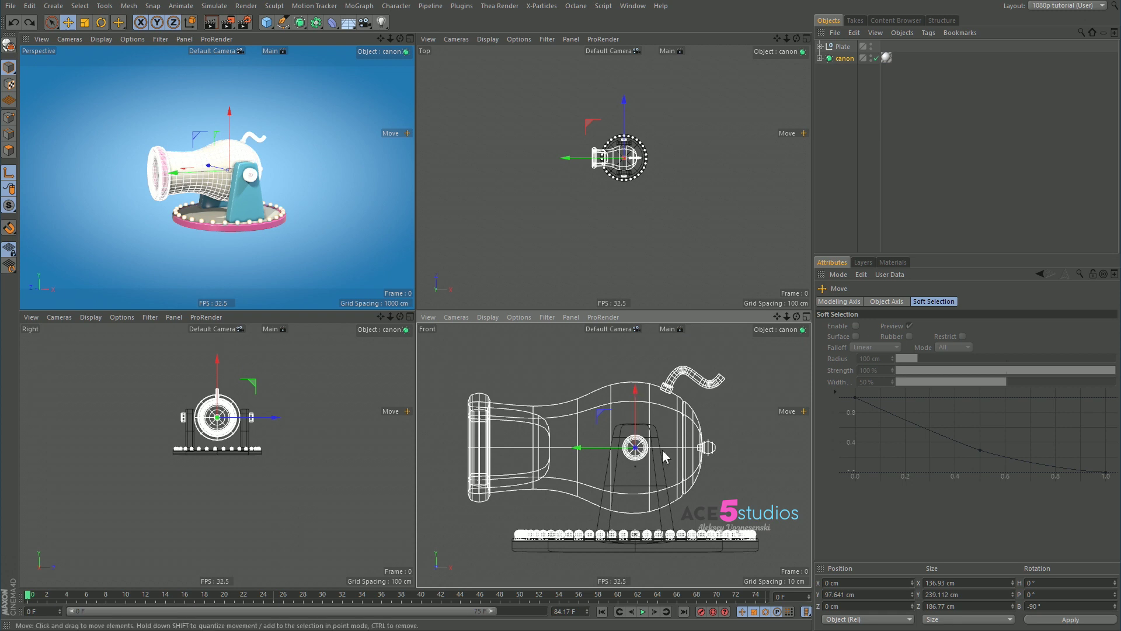
Move only the Plate null's axis down to the base of the stand, at about Y 7 cm
{"action": "left_click", "coordinate": [842, 46]}
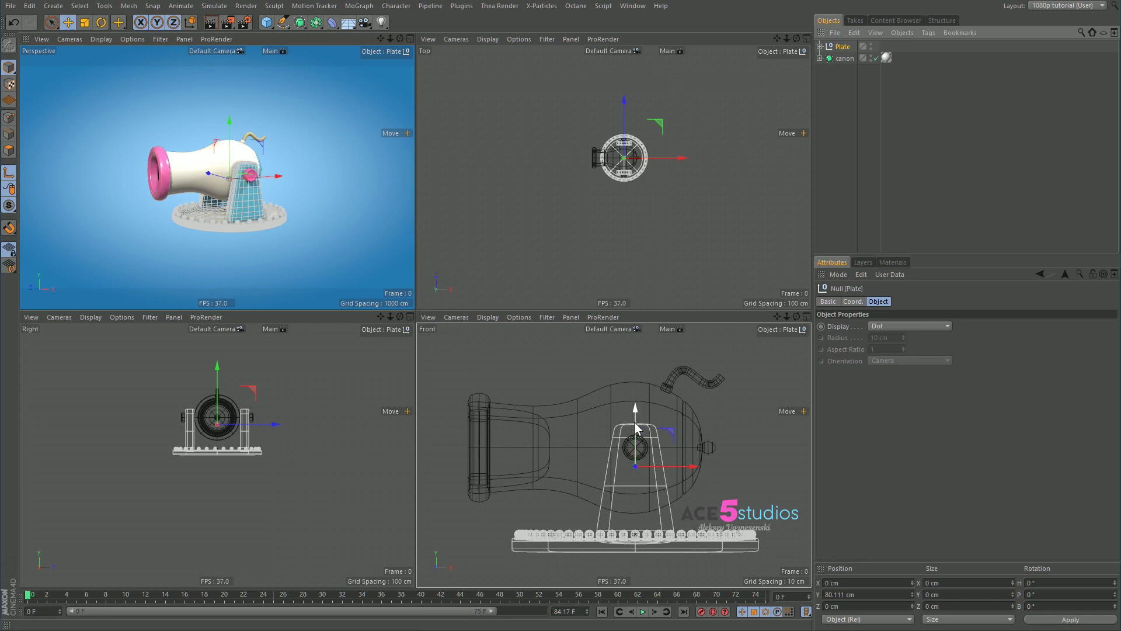
{"action": "left_click_drag", "start_coordinate": [635, 428], "coordinate": [637, 453]}
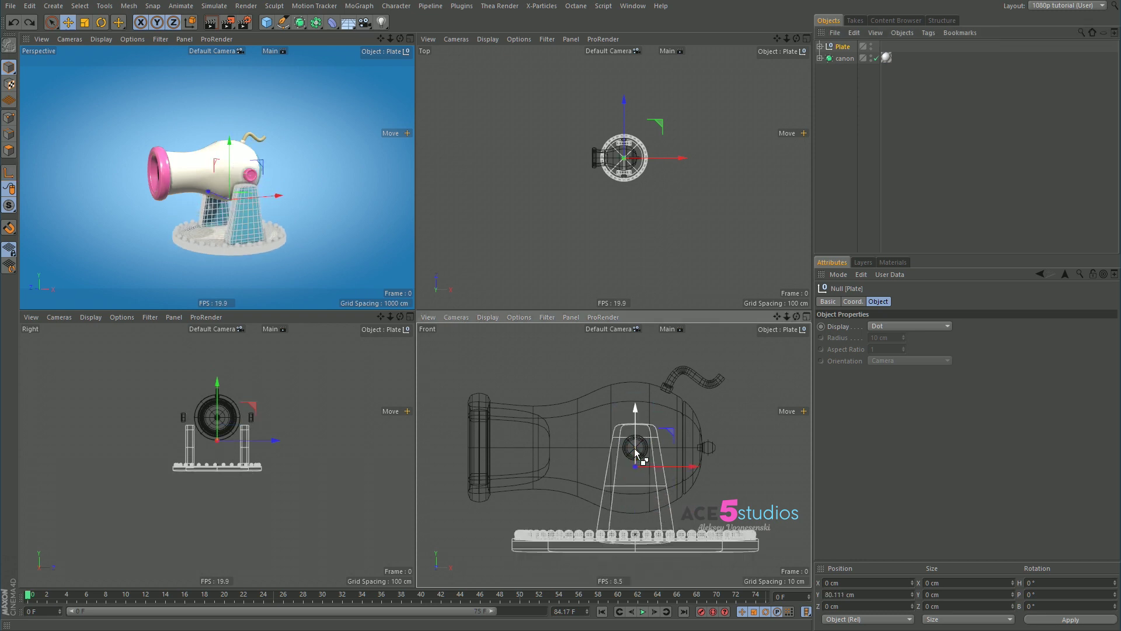
{"action": "left_click", "coordinate": [9, 173]}
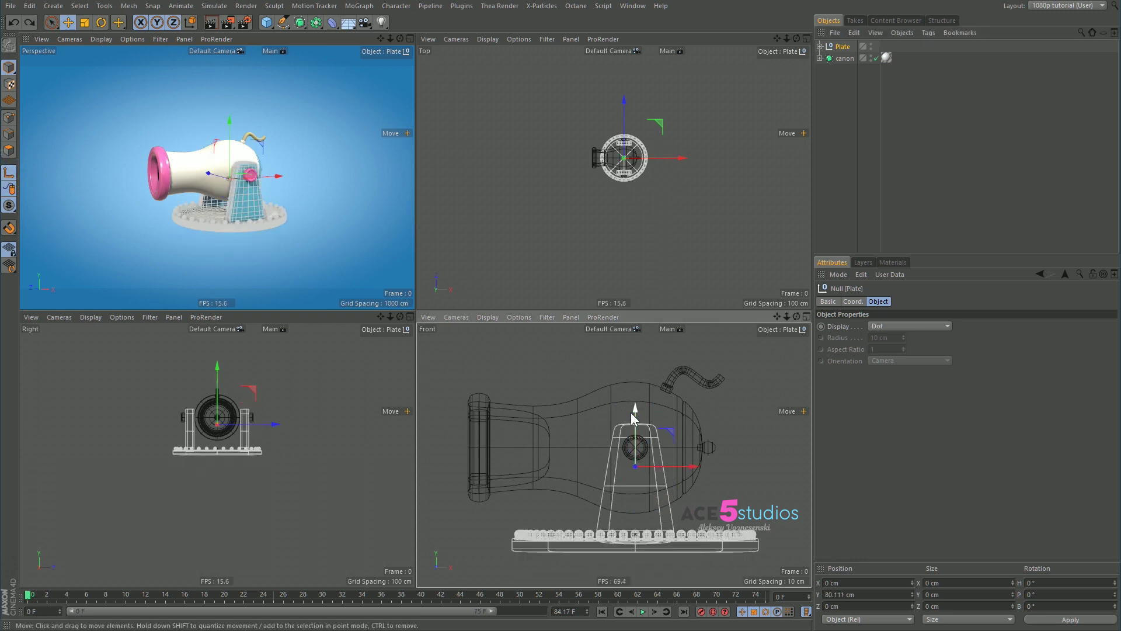
{"action": "left_click_drag", "start_coordinate": [632, 413], "coordinate": [663, 501]}
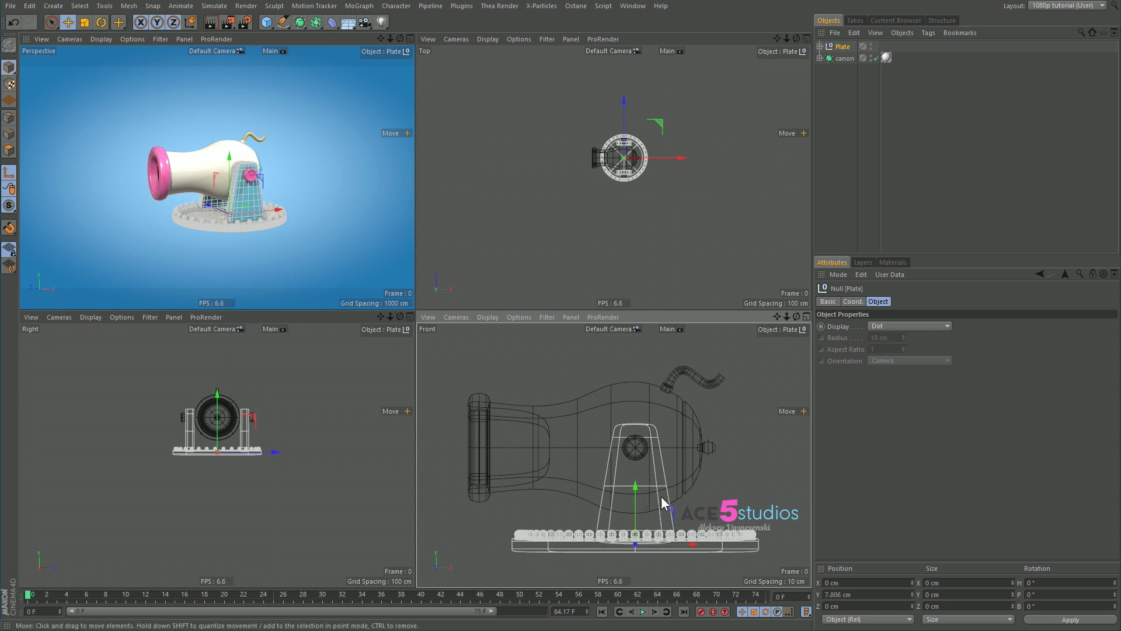
{"action": "left_click", "coordinate": [75, 190]}
{"action": "middle_click", "coordinate": [75, 189]}
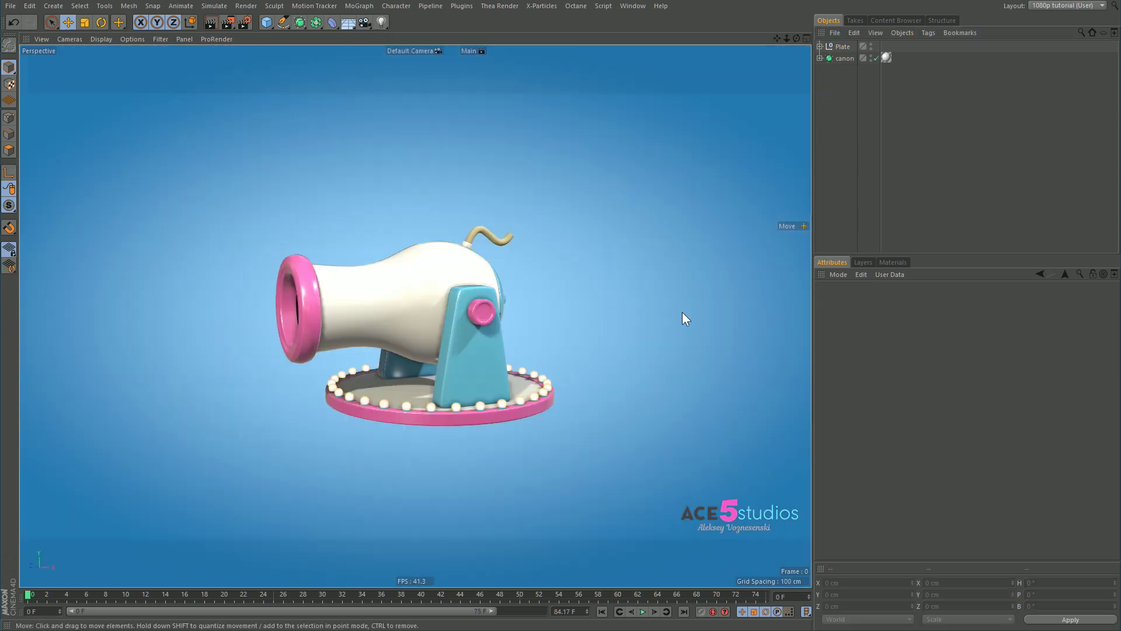
Add a Constraint character tag to the canon object
{"action": "left_click", "coordinate": [842, 59]}
{"action": "right_click", "coordinate": [840, 59]}
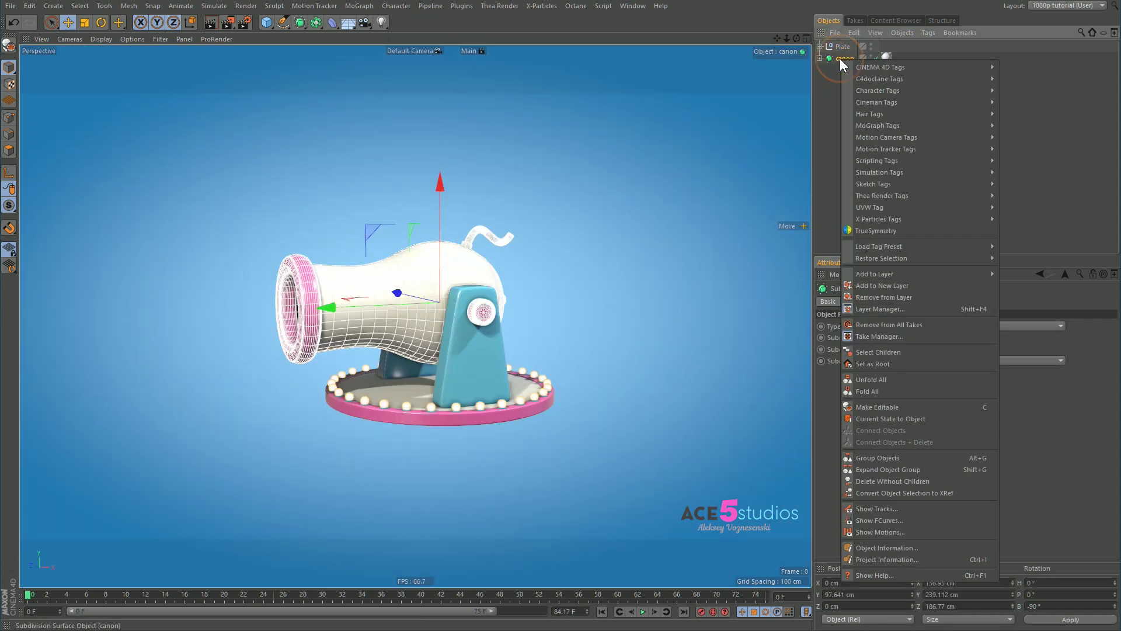
{"action": "mouse_move", "coordinate": [884, 85]}
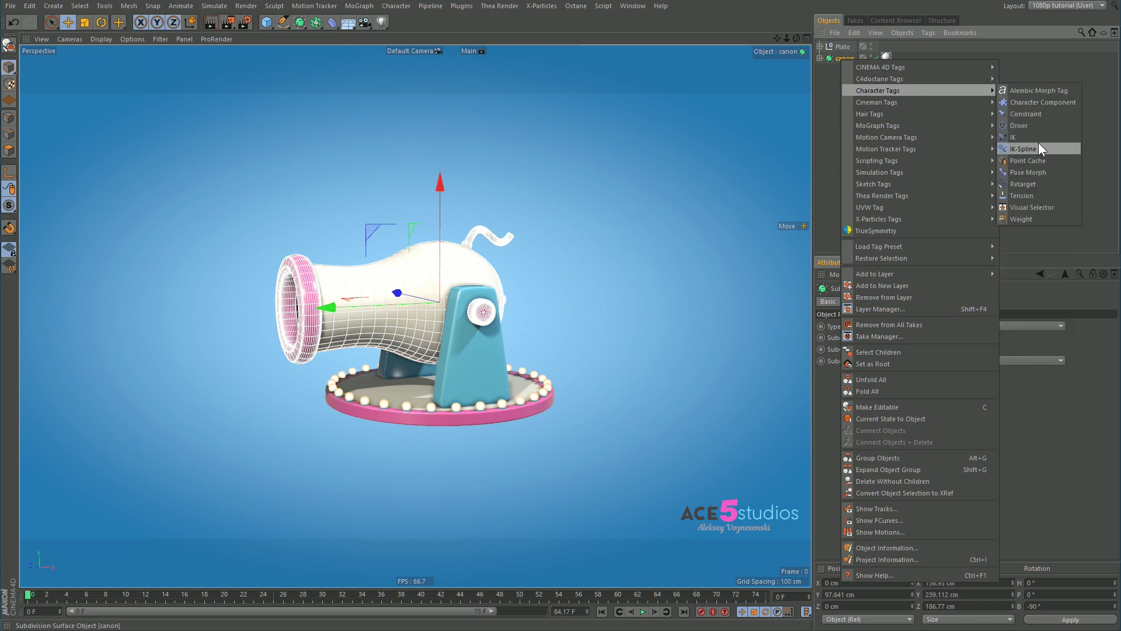
{"action": "left_click", "coordinate": [1038, 114]}
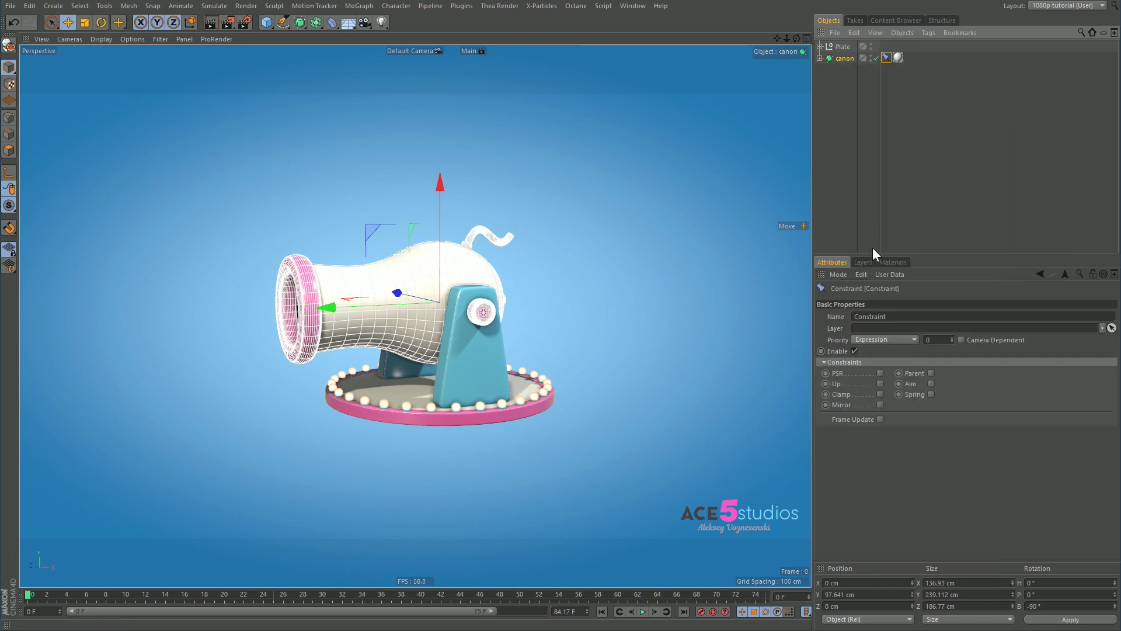
Enable the Aim constraint on the canon's Constraint tag and set its target axis to Y+
{"action": "left_click", "coordinate": [931, 384]}
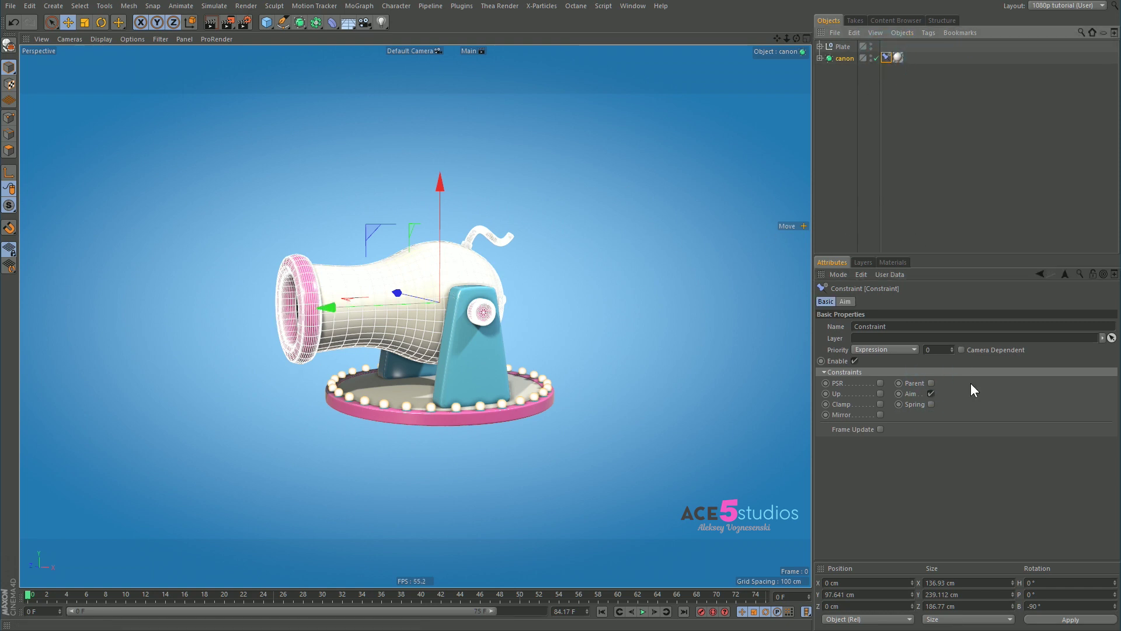
{"action": "left_click", "coordinate": [845, 302]}
{"action": "left_click", "coordinate": [898, 386]}
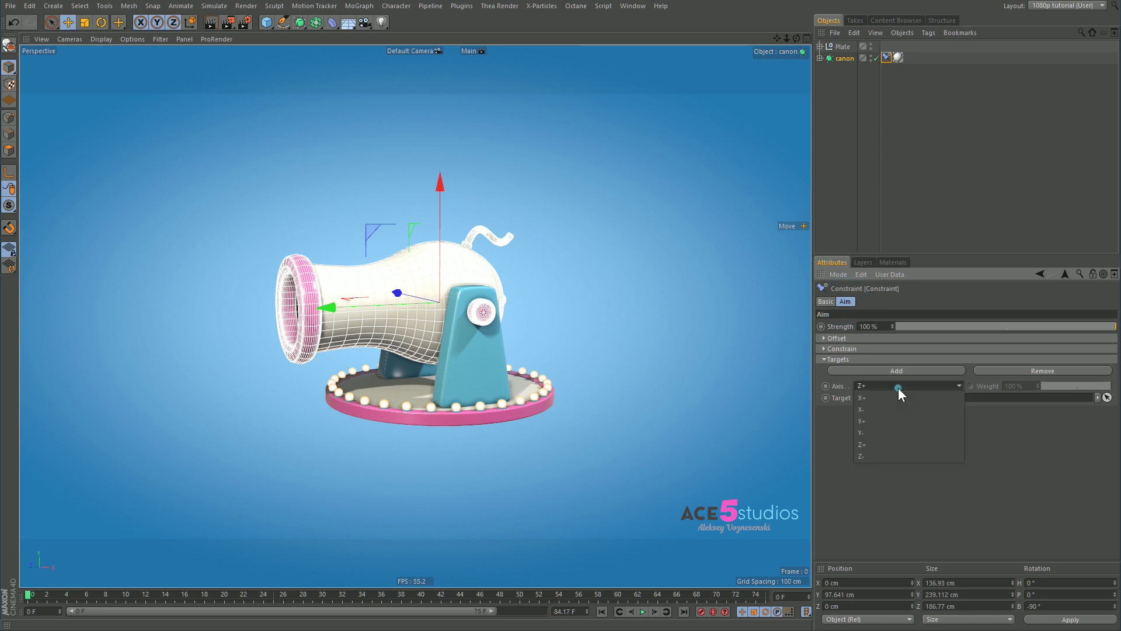
{"action": "left_click", "coordinate": [886, 421]}
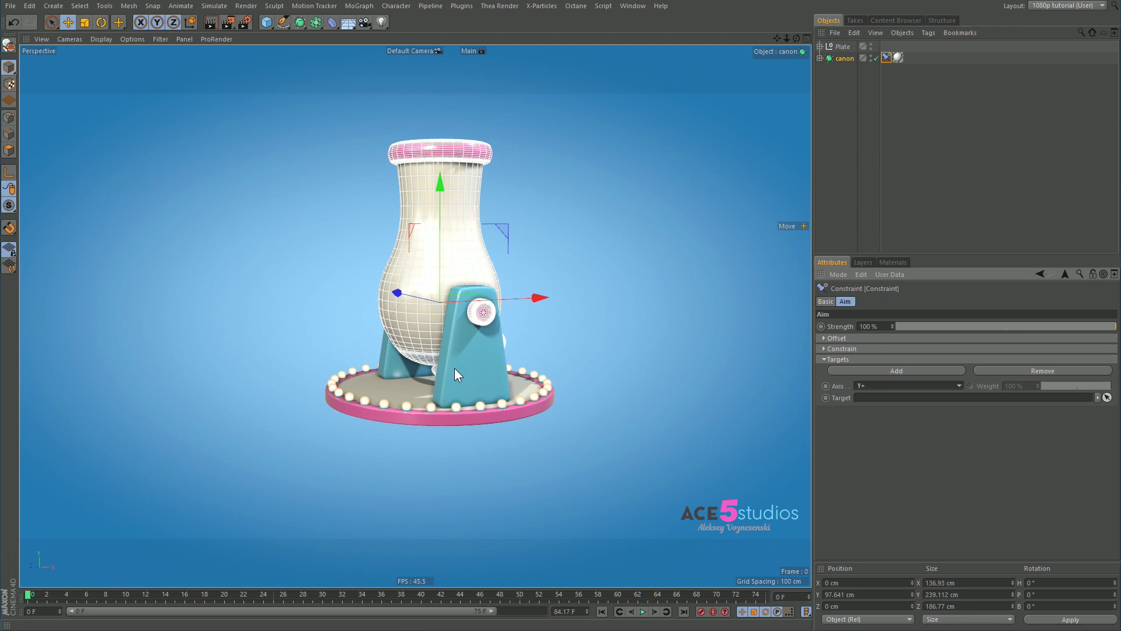
Add a cube about 52.6 cm in size at about X -224 cm, Y 101 cm, and copy the canon's white material onto it
{"action": "left_click", "coordinate": [266, 23]}
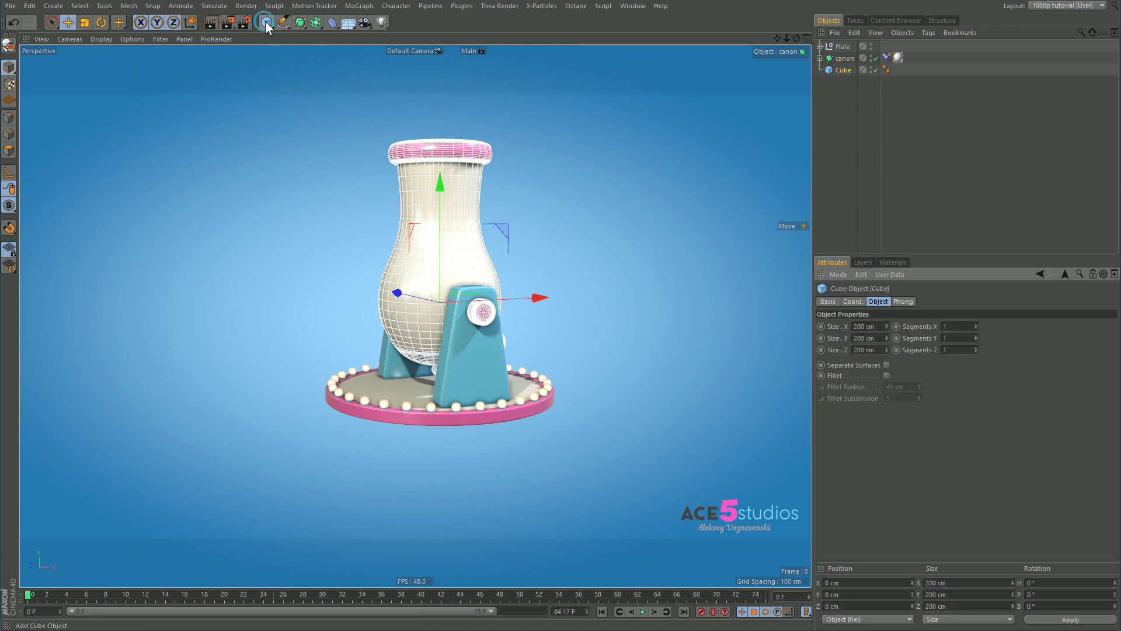
{"action": "key", "text": "t"}
{"action": "left_click_drag", "start_coordinate": [443, 425], "coordinate": [266, 428]}
{"action": "key", "text": "e"}
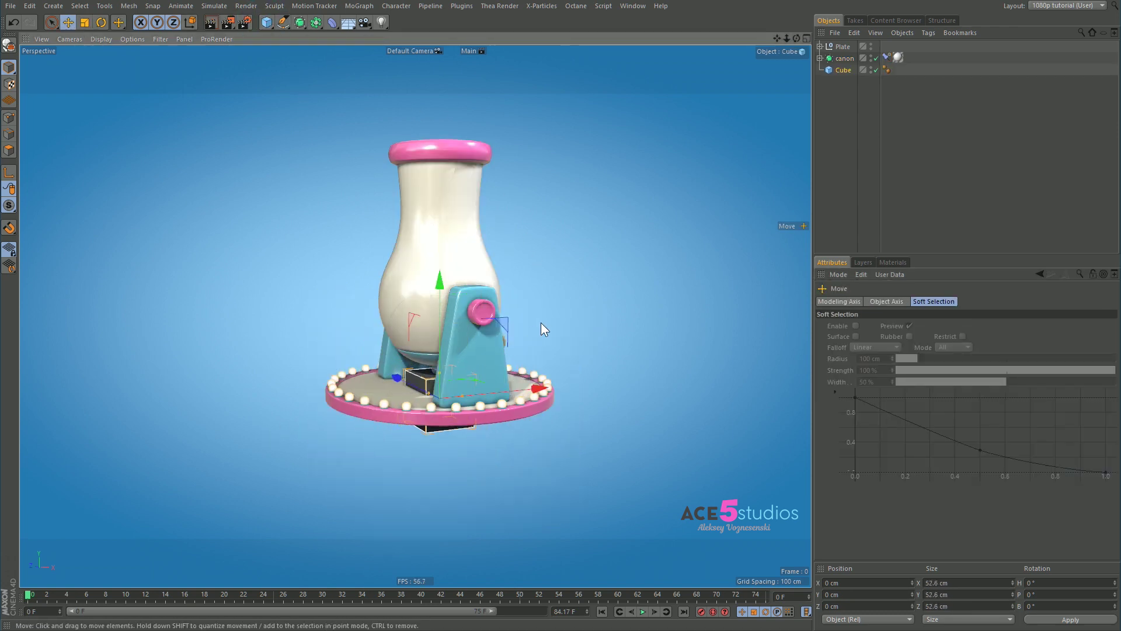
{"action": "left_click_drag", "start_coordinate": [502, 323], "coordinate": [274, 236]}
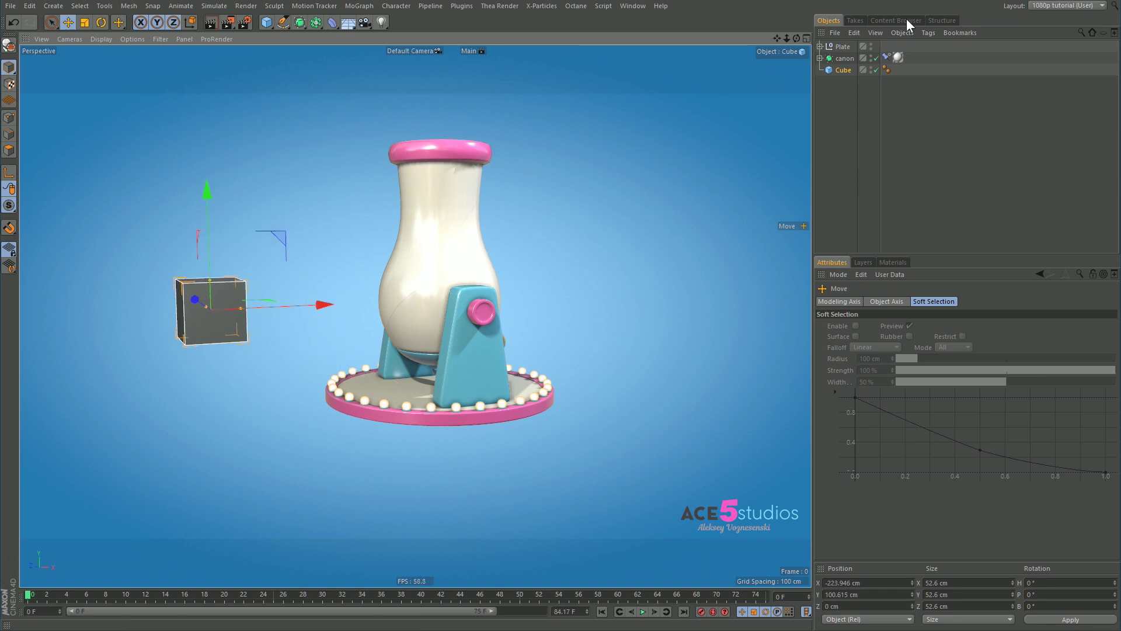
{"action": "left_click_drag", "start_coordinate": [898, 57], "coordinate": [900, 70], "text": "ctrl"}
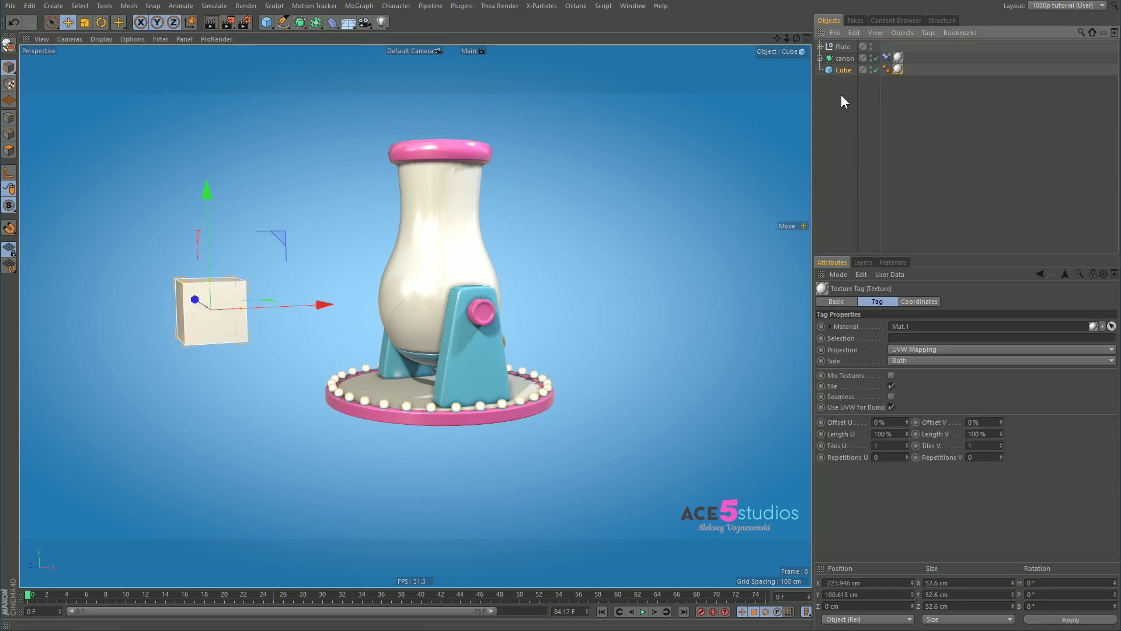
Assign the Cube as the target of the canon's Aim constraint
{"action": "left_click", "coordinate": [886, 58]}
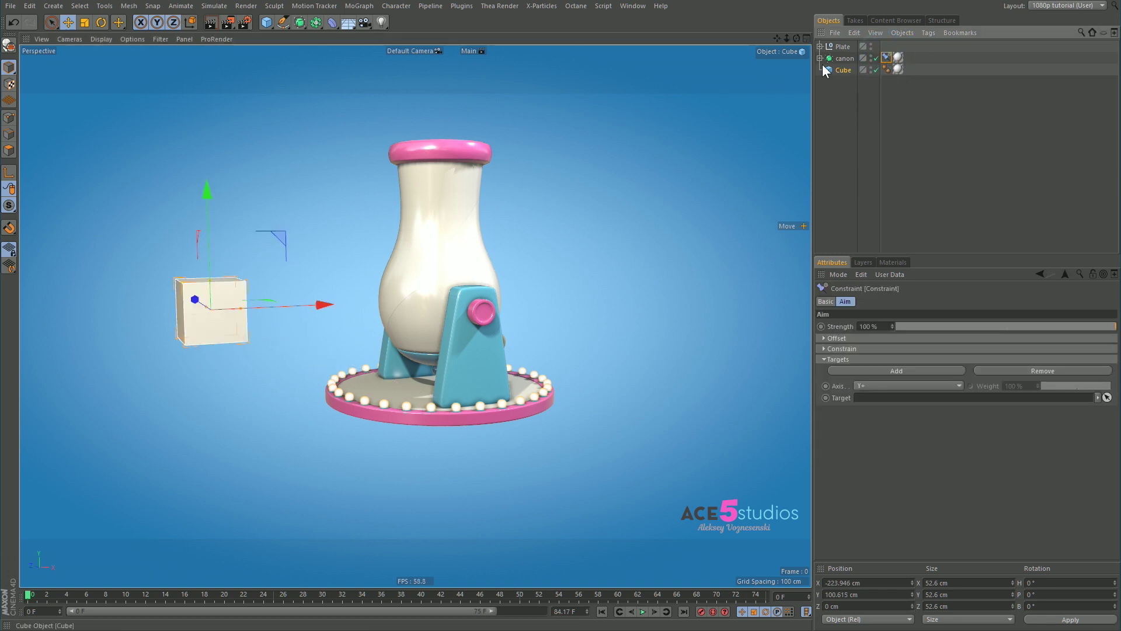
{"action": "left_click_drag", "start_coordinate": [829, 69], "coordinate": [892, 396]}
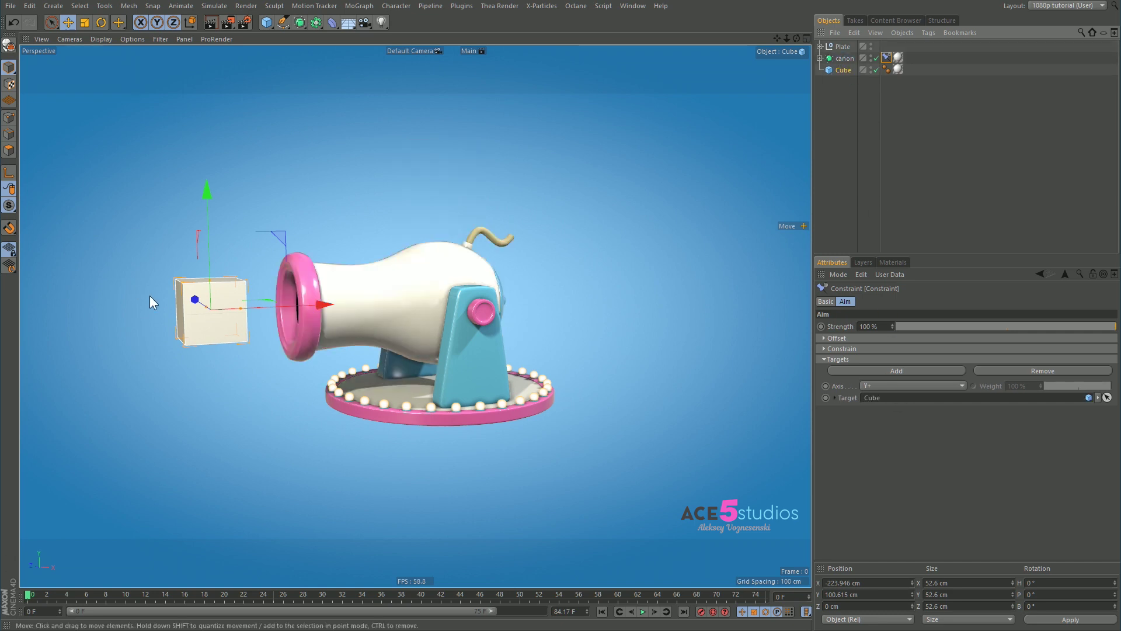
Move the Cube to about X -250 cm, Y 140 cm, try shifting it along Z to test the aim, and undo the Z shift
{"action": "left_click_drag", "start_coordinate": [149, 296], "coordinate": [407, 309], "text": "alt"}
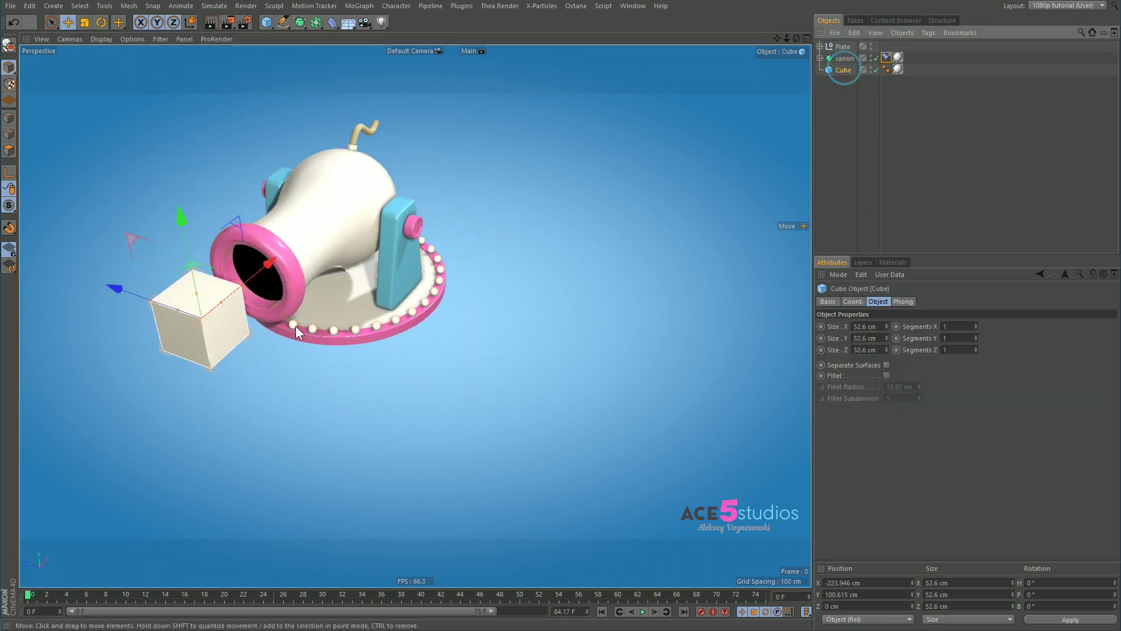
{"action": "left_click_drag", "start_coordinate": [295, 325], "coordinate": [464, 122], "text": "alt"}
{"action": "left_click_drag", "start_coordinate": [307, 136], "coordinate": [118, 158], "text": "alt"}
{"action": "left_click_drag", "start_coordinate": [302, 177], "coordinate": [300, 206], "text": "alt"}
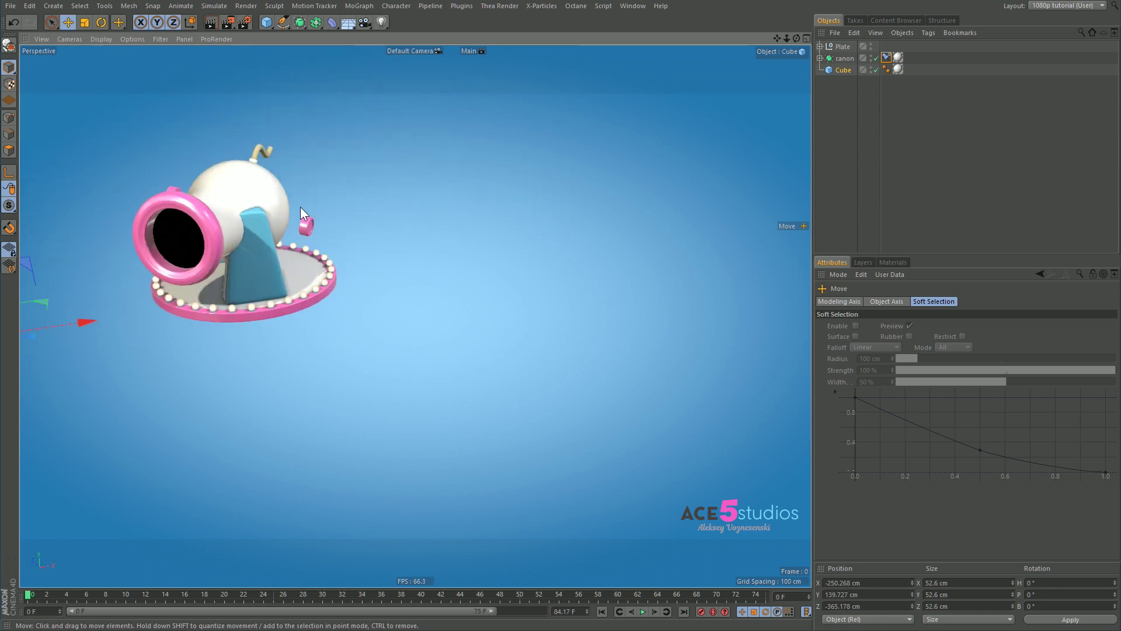
{"action": "left_click", "coordinate": [12, 22]}
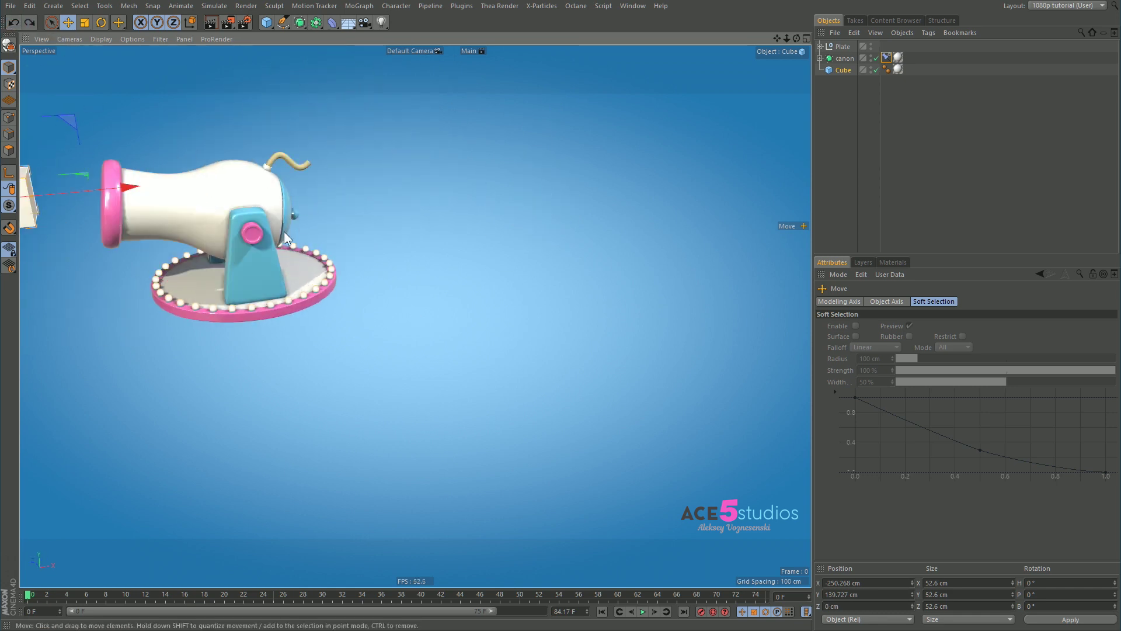
{"action": "left_click_drag", "start_coordinate": [196, 196], "coordinate": [407, 275], "text": "alt"}
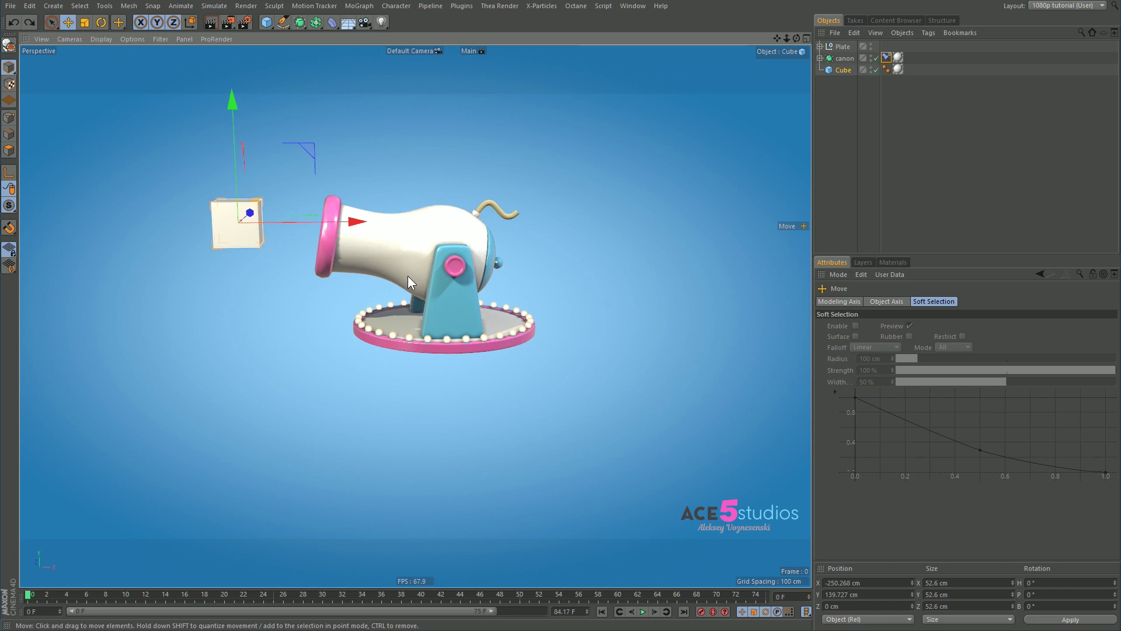
Disable Aim on the canon's Constraint tag, enable Up instead, and show the Up-Vector settings
{"action": "left_click", "coordinate": [887, 58]}
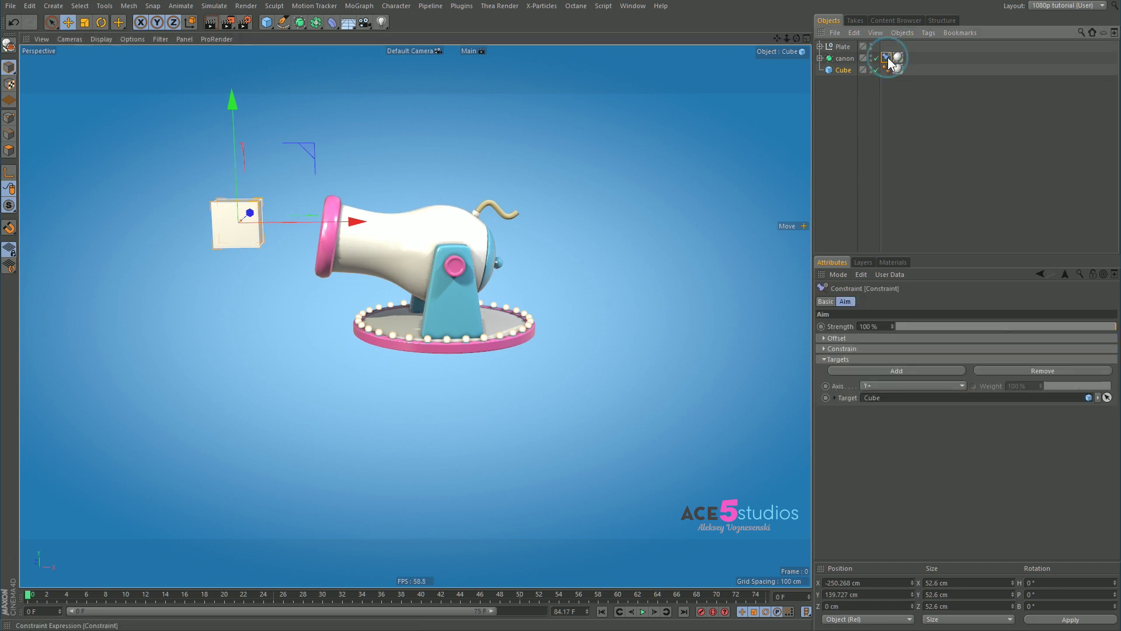
{"action": "left_click", "coordinate": [1000, 370]}
{"action": "left_click", "coordinate": [825, 301]}
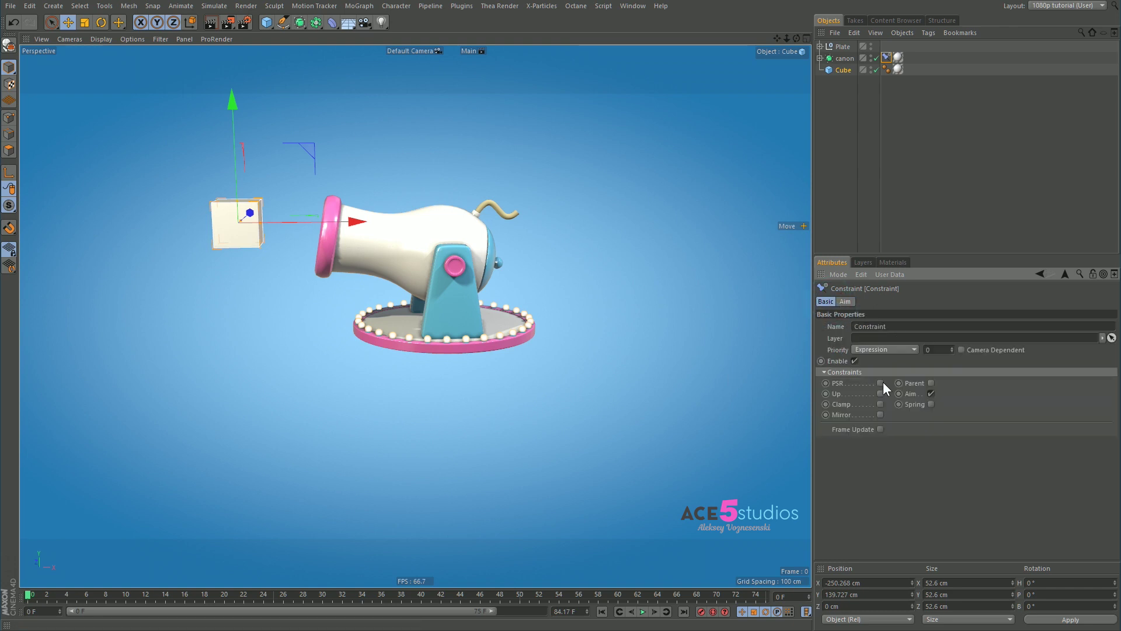
{"action": "left_click", "coordinate": [931, 393]}
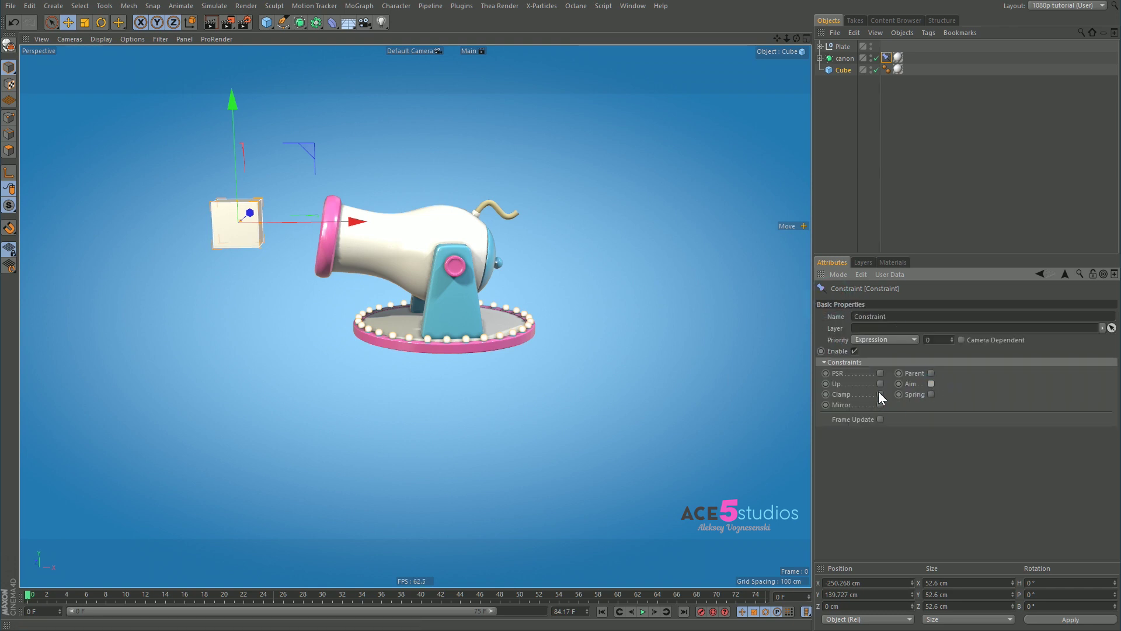
{"action": "left_click", "coordinate": [880, 394]}
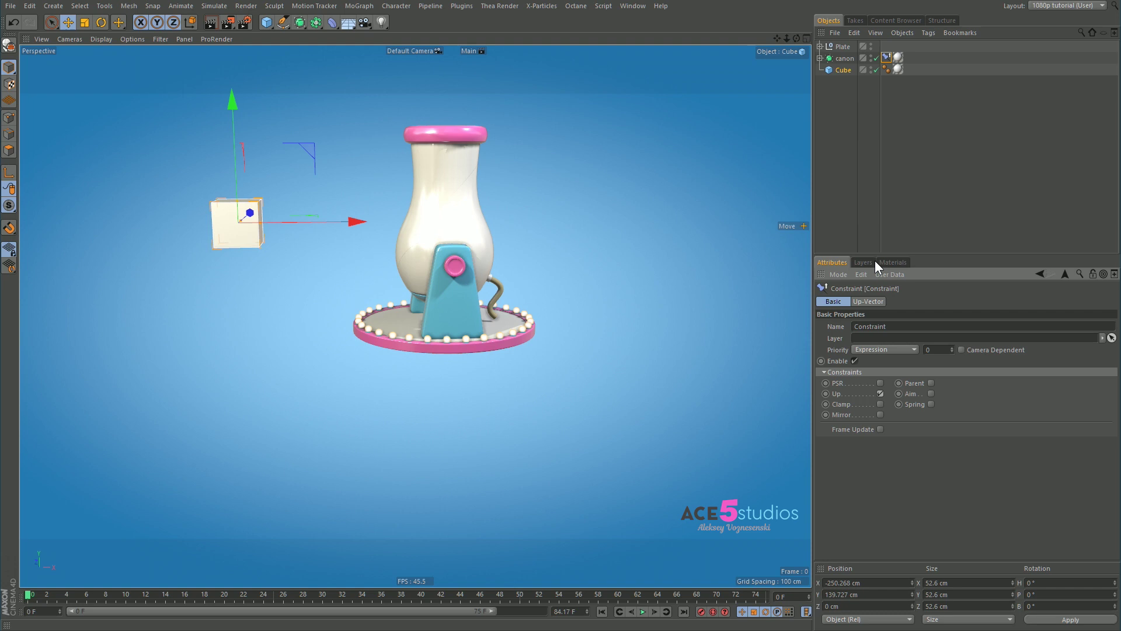
{"action": "left_click", "coordinate": [864, 303]}
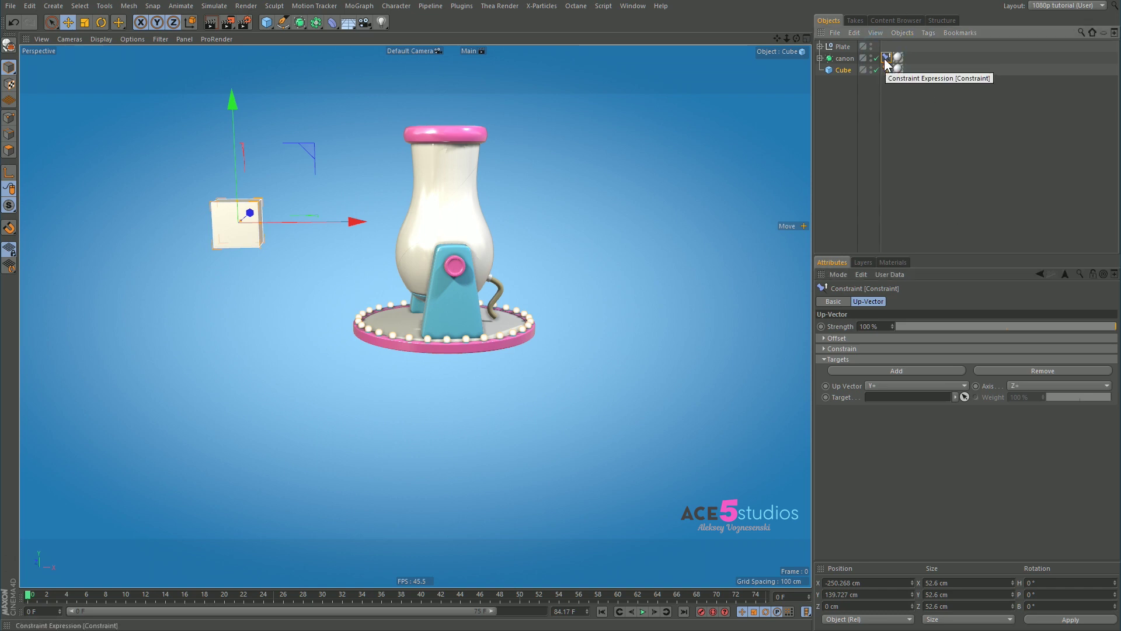
Expand the canon hierarchy and assign the Cube as the target of the canon's Up-Vector constraint
{"action": "left_click", "coordinate": [820, 59]}
{"action": "left_click", "coordinate": [841, 59]}
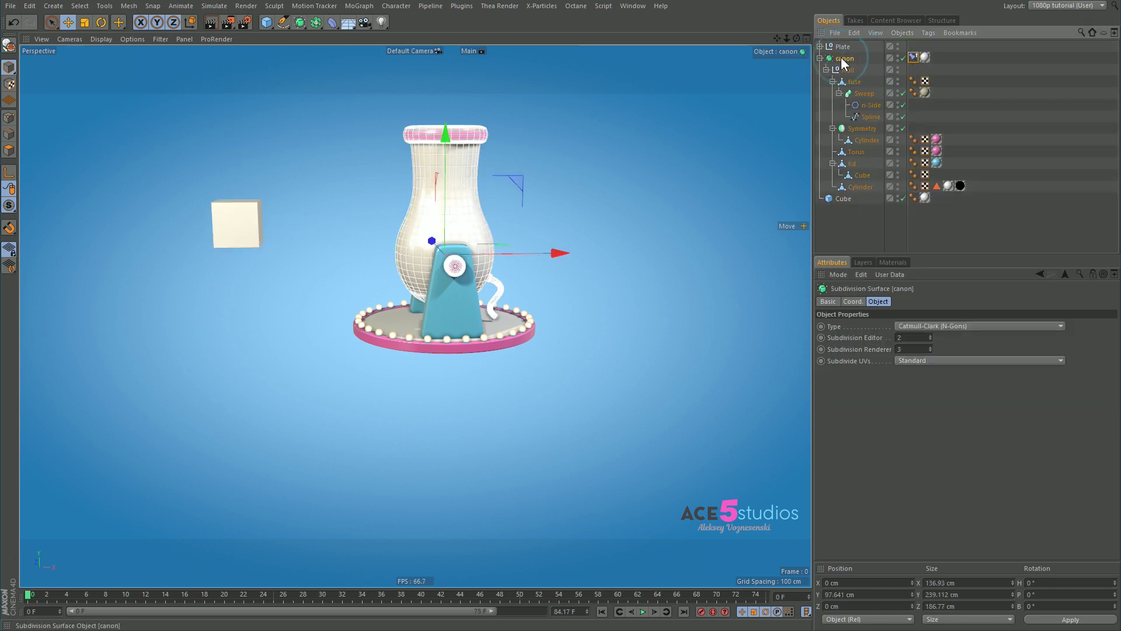
{"action": "left_click", "coordinate": [915, 58]}
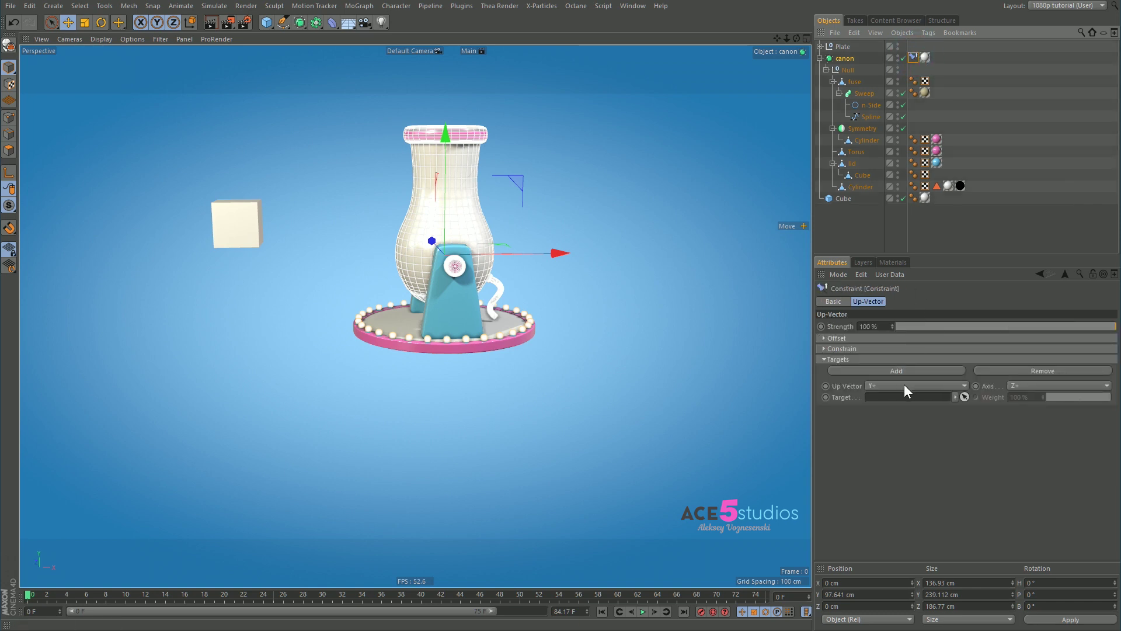
{"action": "left_click_drag", "start_coordinate": [843, 198], "coordinate": [903, 399]}
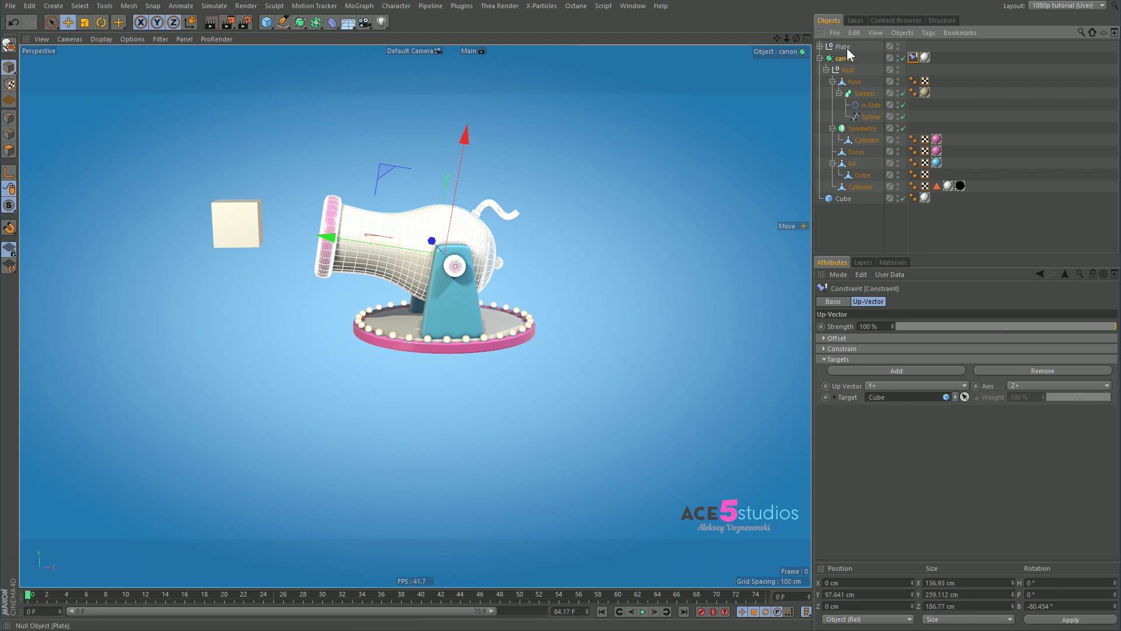
Move the Cube to about X -235 cm, Y 123 cm, Z -5 cm to test the canon's Up-Vector constraint
{"action": "left_click", "coordinate": [841, 201]}
{"action": "left_click_drag", "start_coordinate": [335, 395], "coordinate": [287, 407]}
{"action": "left_click", "coordinate": [913, 56]}
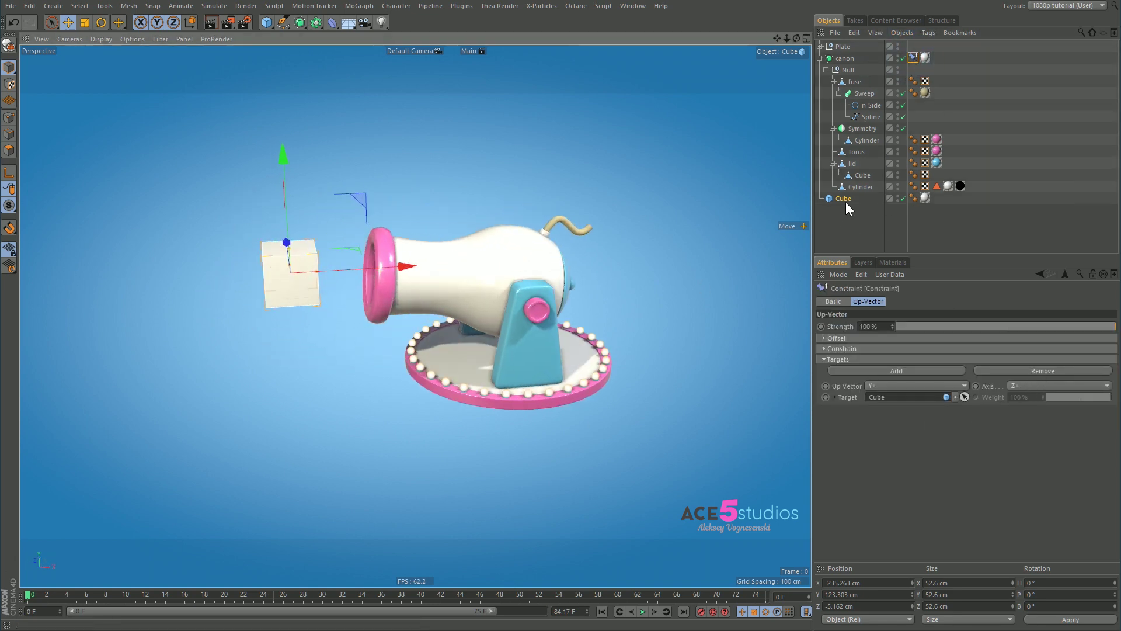
Select the canon and examine its axes relative to the Cube from several angles
{"action": "left_click", "coordinate": [842, 58]}
{"action": "left_click_drag", "start_coordinate": [526, 327], "coordinate": [580, 311], "text": "alt"}
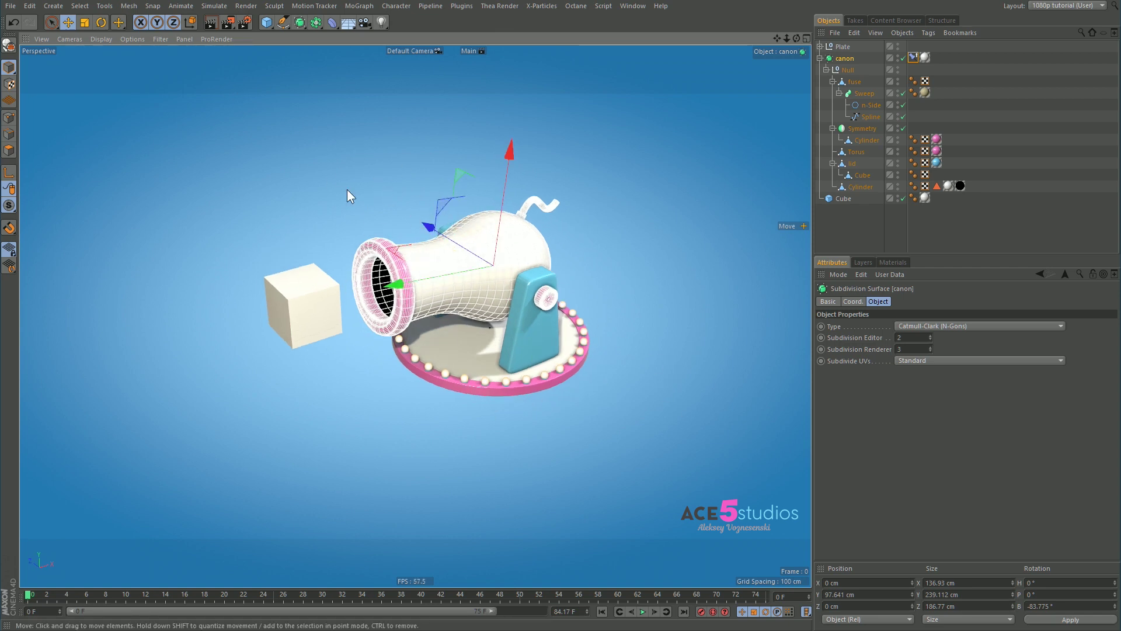
{"action": "left_click_drag", "start_coordinate": [288, 222], "coordinate": [379, 223], "text": "alt"}
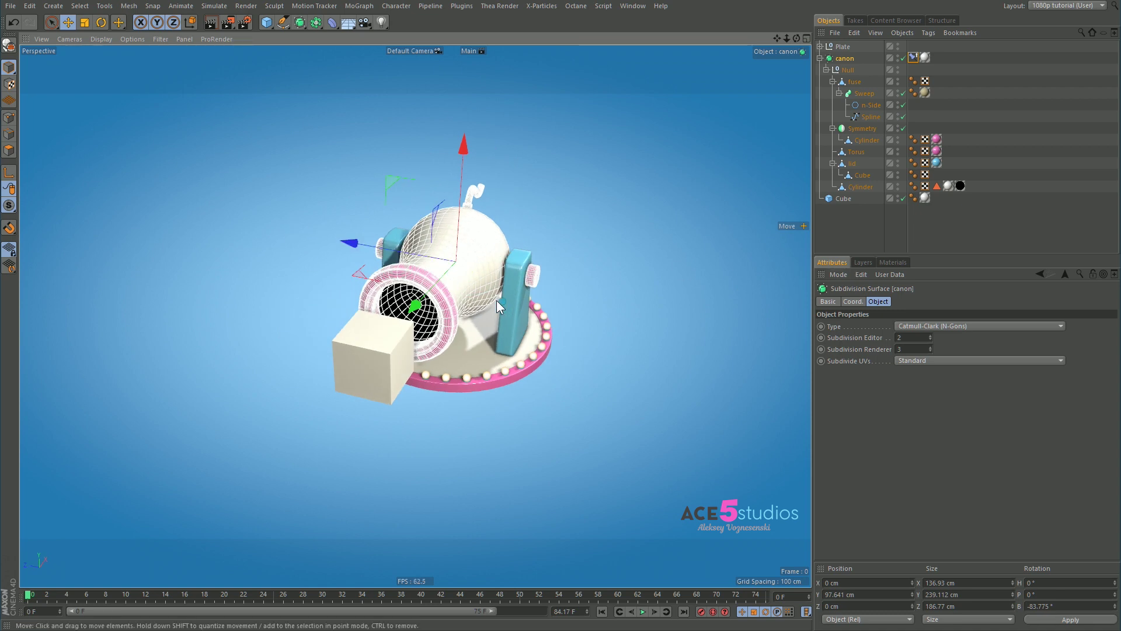
{"action": "left_click_drag", "start_coordinate": [496, 300], "coordinate": [582, 179], "text": "alt"}
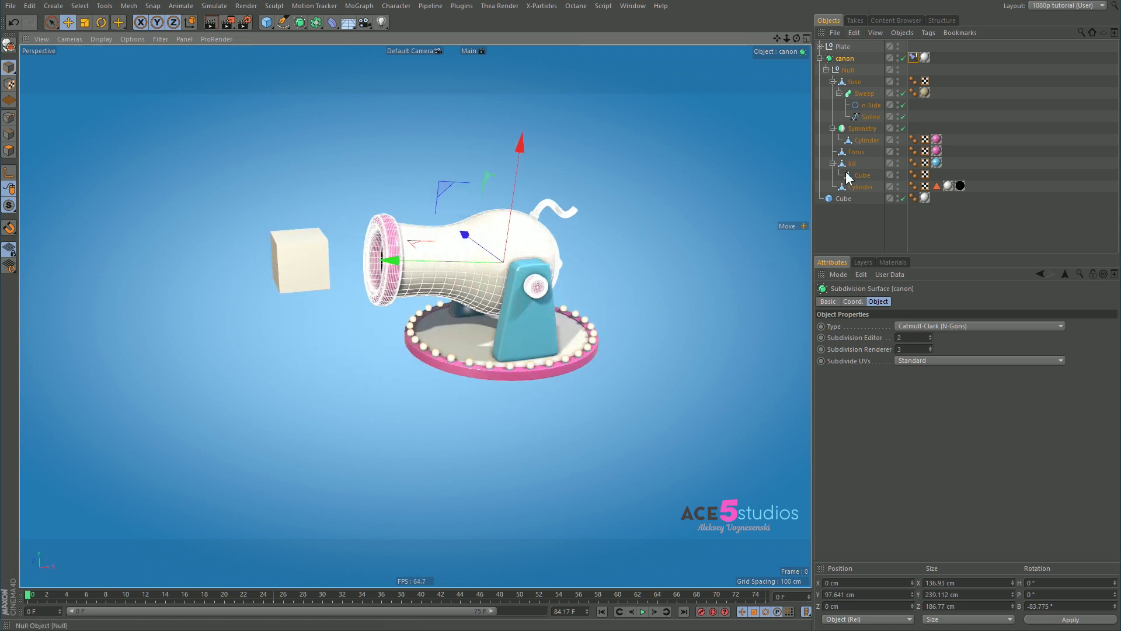
Shift the Cube along all axes to test the canon, leaving it at about X -309 cm, Y 88 cm, Z 4 cm
{"action": "left_click", "coordinate": [844, 199]}
{"action": "left_click_drag", "start_coordinate": [293, 407], "coordinate": [613, 319]}
{"action": "left_click_drag", "start_coordinate": [337, 363], "coordinate": [311, 293]}
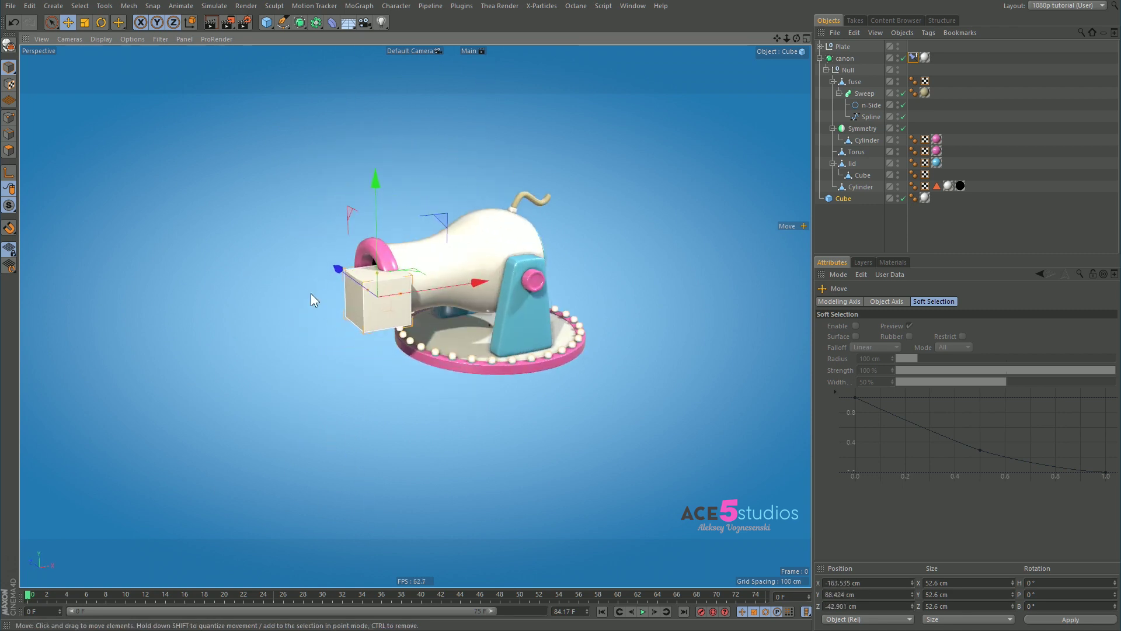
{"action": "left_click_drag", "start_coordinate": [434, 374], "coordinate": [298, 294], "text": "alt"}
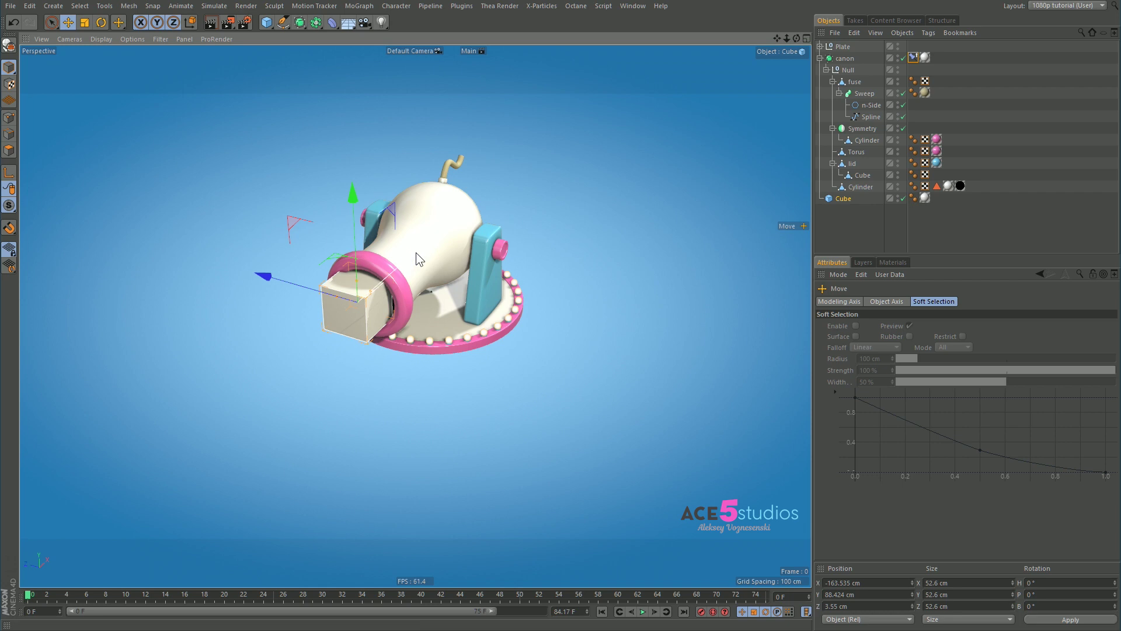
{"action": "left_click_drag", "start_coordinate": [416, 252], "coordinate": [331, 315]}
{"action": "left_click_drag", "start_coordinate": [432, 309], "coordinate": [344, 240], "text": "alt"}
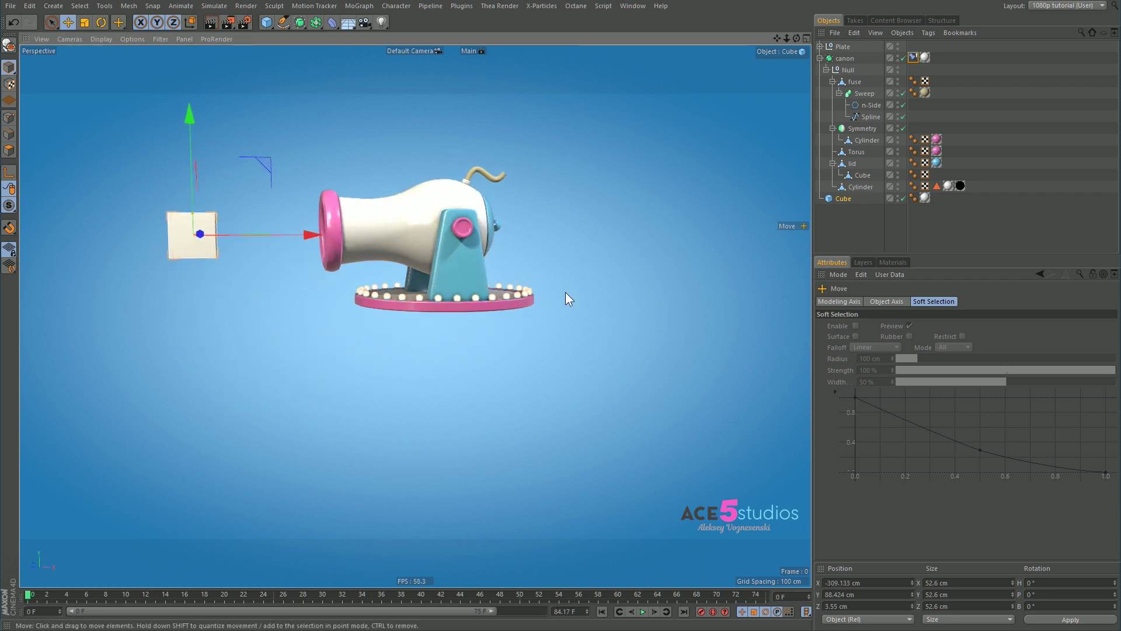
{"action": "left_click_drag", "start_coordinate": [457, 265], "coordinate": [458, 322], "text": "alt"}
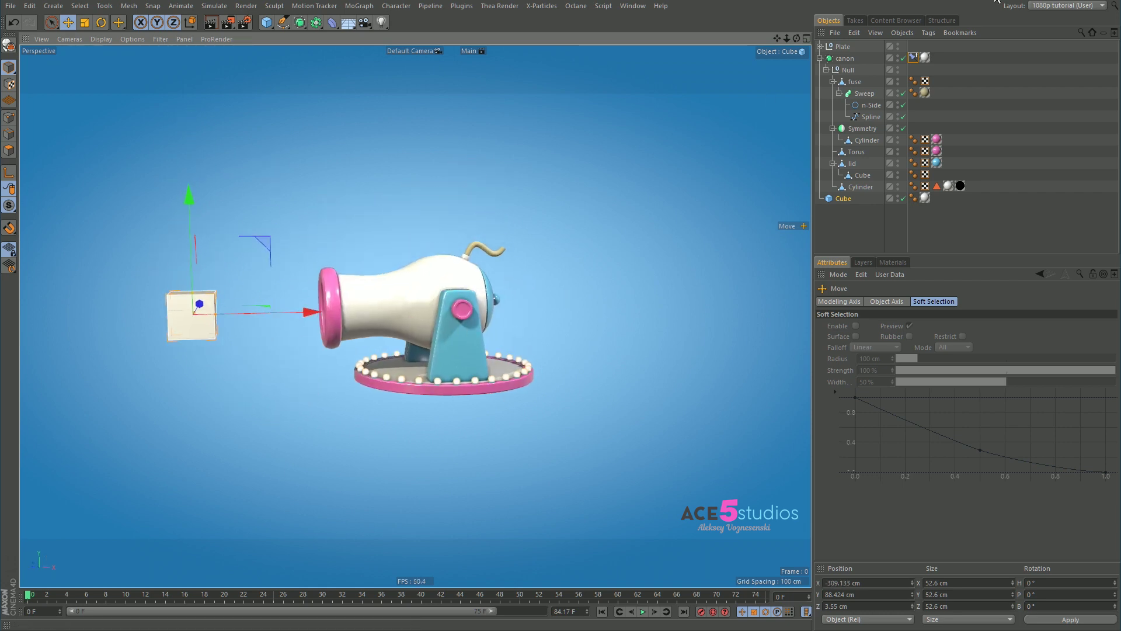
Collapse the canon hierarchy, add a Constraint tag to the Plate and enable its Up constraint
{"action": "left_click", "coordinate": [820, 58]}
{"action": "left_click", "coordinate": [842, 46]}
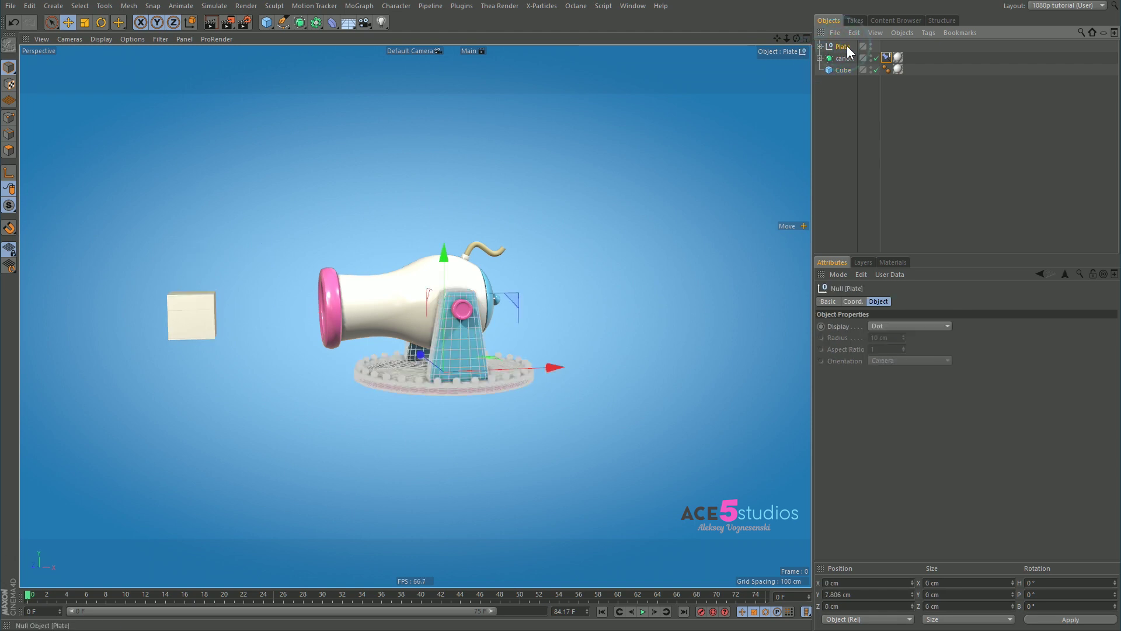
{"action": "right_click", "coordinate": [846, 45]}
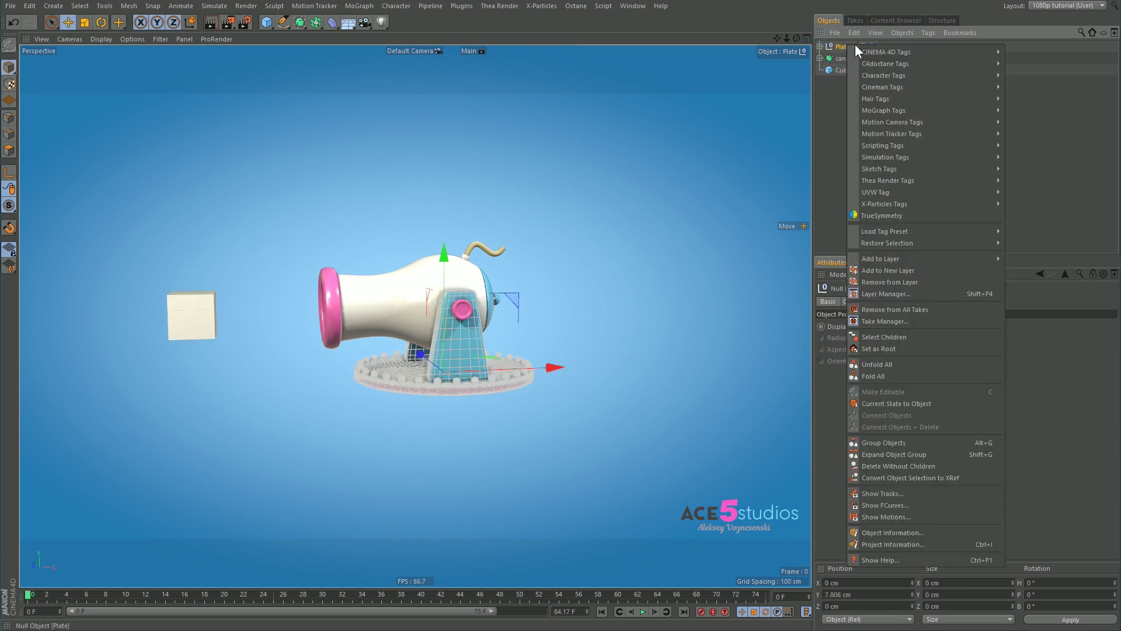
{"action": "mouse_move", "coordinate": [923, 75]}
{"action": "left_click", "coordinate": [1059, 99]}
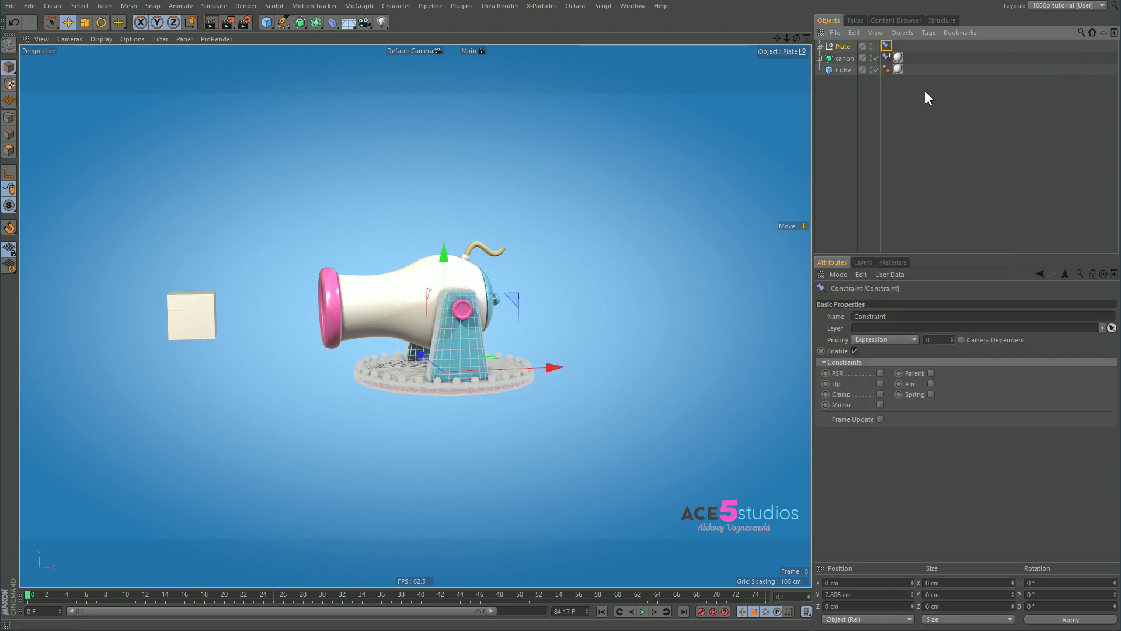
{"action": "left_click", "coordinate": [881, 383]}
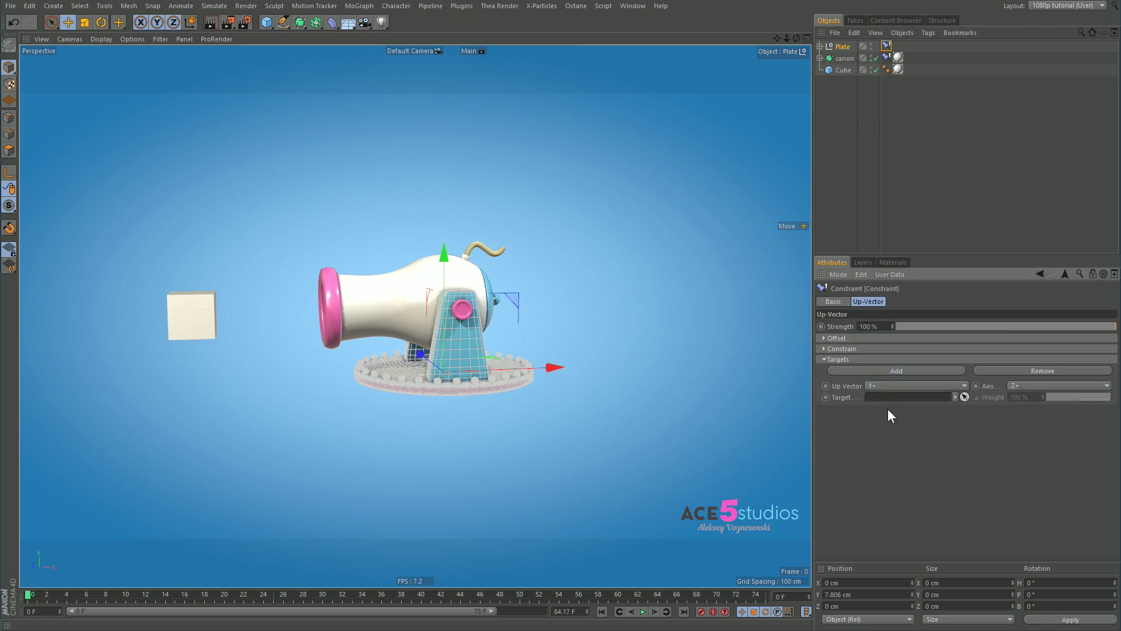
Set the Plate's Up-Vector constraint to Up Vector X- and Axis Y+, with the Cube as target
{"action": "mouse_move", "coordinate": [627, 358]}
{"action": "left_mouse_down", "text": "alt"}
{"action": "mouse_move", "coordinate": [426, 373]}
{"action": "mouse_move", "coordinate": [405, 384]}
{"action": "mouse_move", "coordinate": [627, 357]}
{"action": "left_mouse_up", "text": "alt"}
{"action": "left_click", "coordinate": [906, 383]}
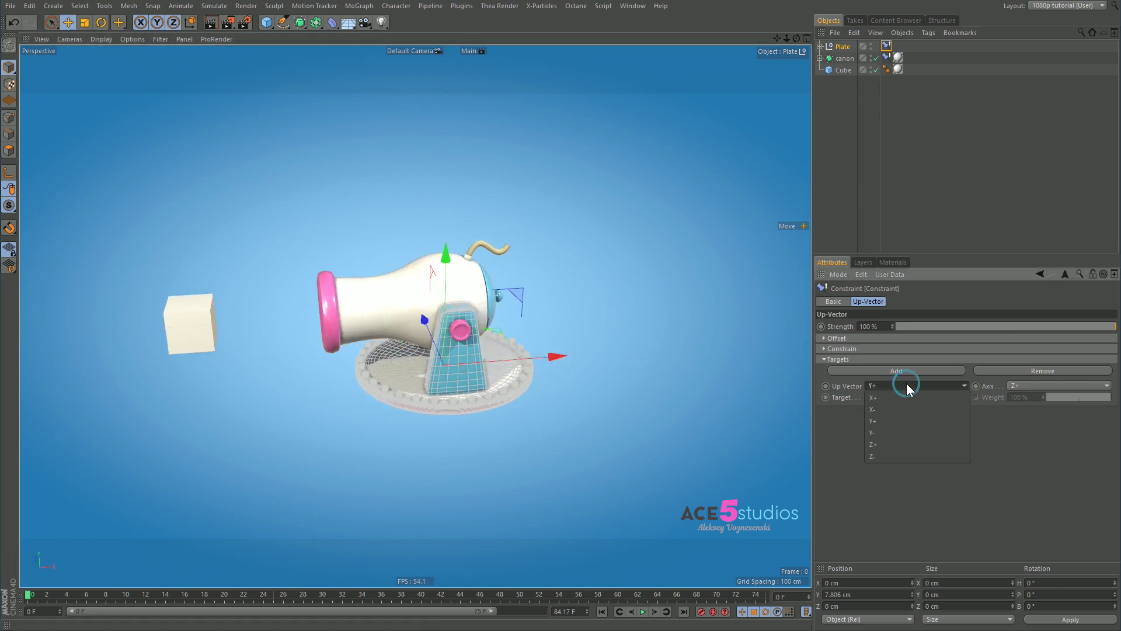
{"action": "left_click", "coordinate": [904, 407]}
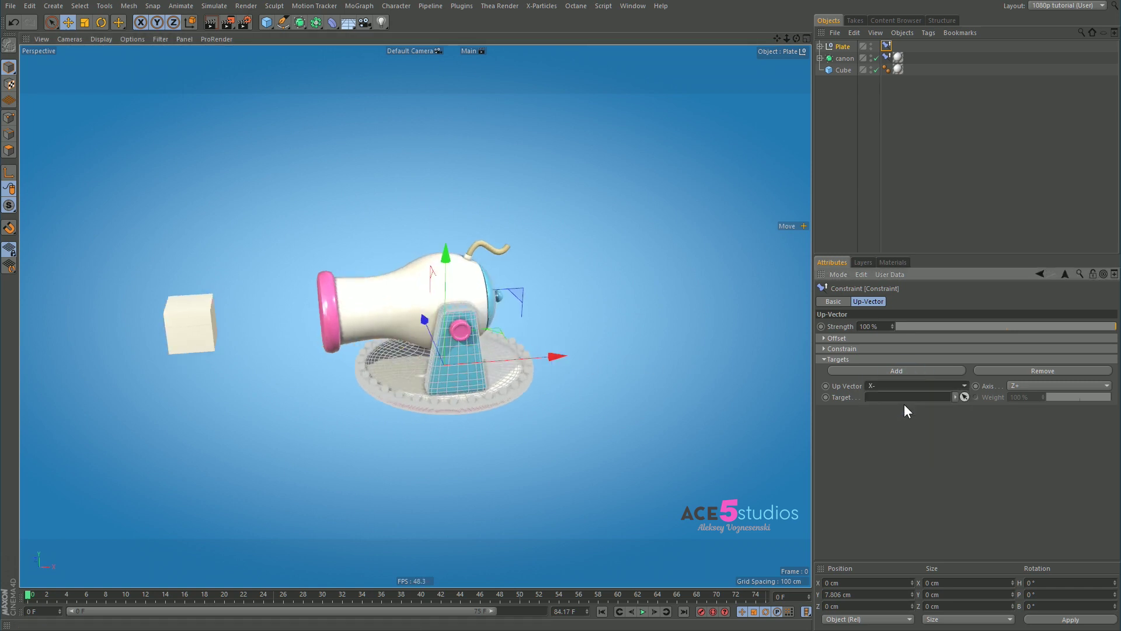
{"action": "left_click_drag", "start_coordinate": [418, 389], "coordinate": [417, 411], "text": "alt"}
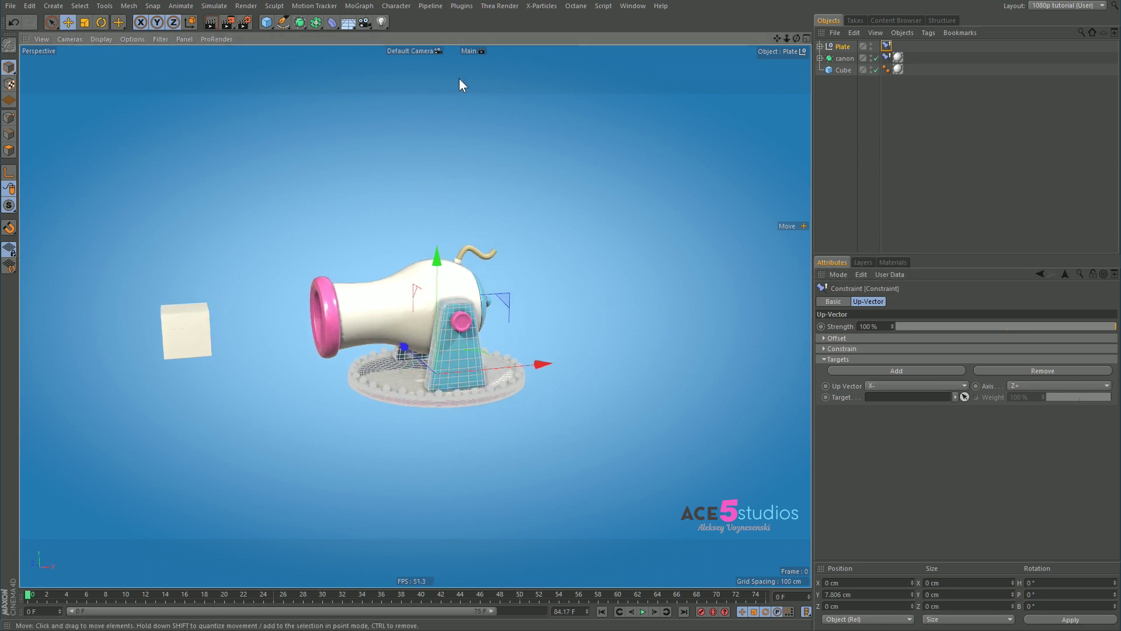
{"action": "left_click", "coordinate": [1038, 384]}
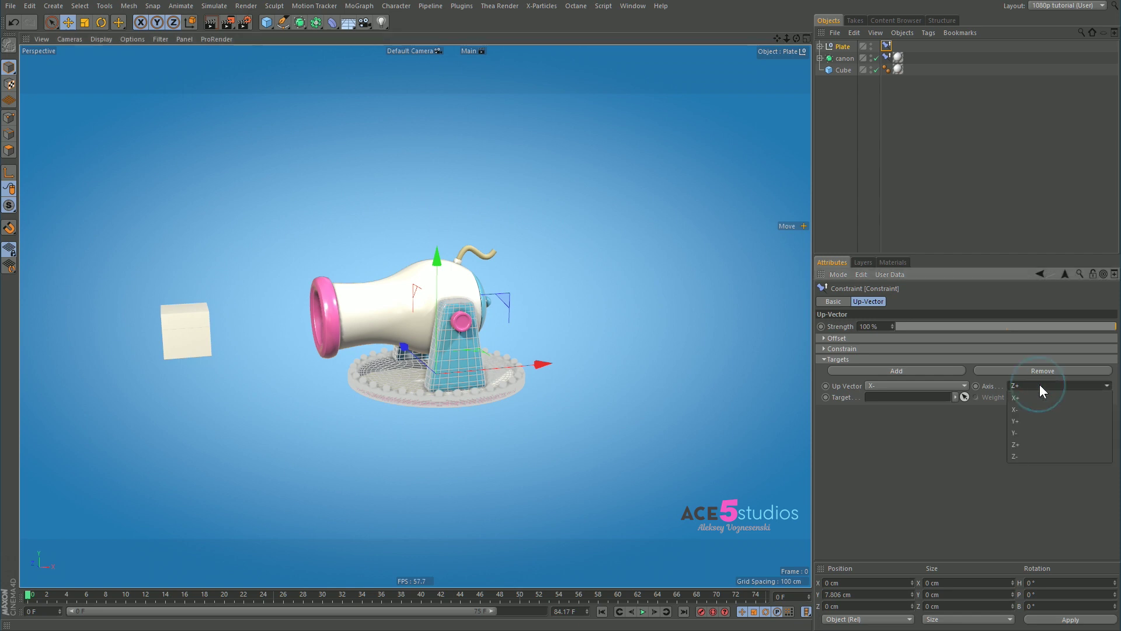
{"action": "left_click", "coordinate": [1040, 422]}
{"action": "left_click_drag", "start_coordinate": [845, 72], "coordinate": [889, 399]}
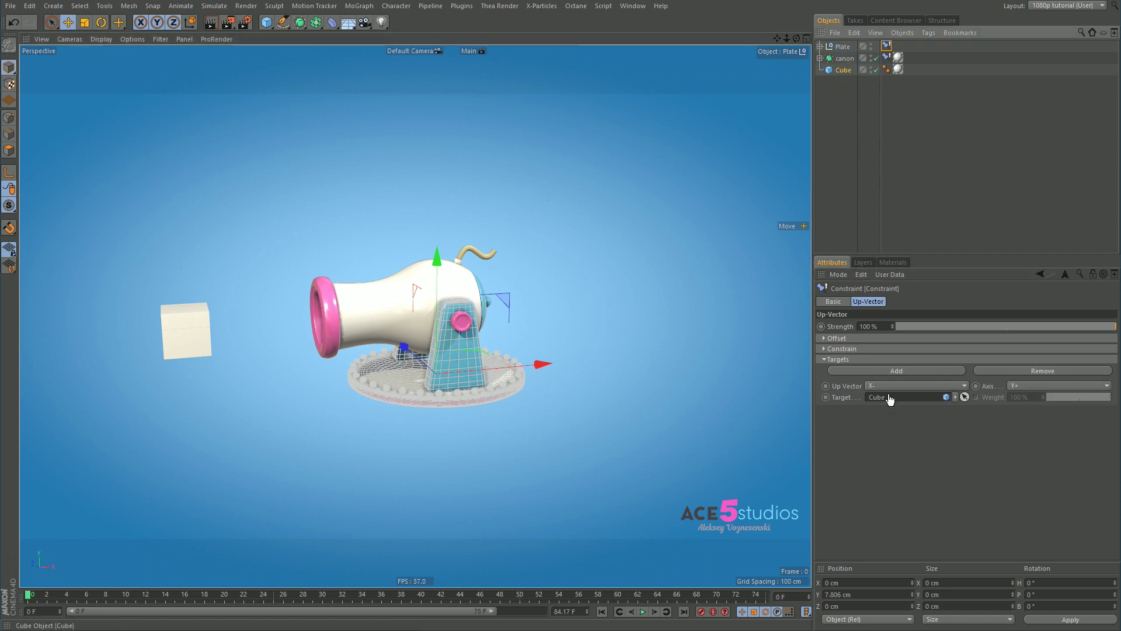
Try moving the Cube to test the Plate's constraint, and undo the move
{"action": "left_click", "coordinate": [842, 68]}
{"action": "left_click_drag", "start_coordinate": [364, 366], "coordinate": [327, 420]}
{"action": "key", "text": "ctrl+z"}
{"action": "left_click_drag", "start_coordinate": [396, 313], "coordinate": [245, 309], "text": "alt"}
Make the canon a child of the Plate
{"action": "left_click", "coordinate": [841, 59]}
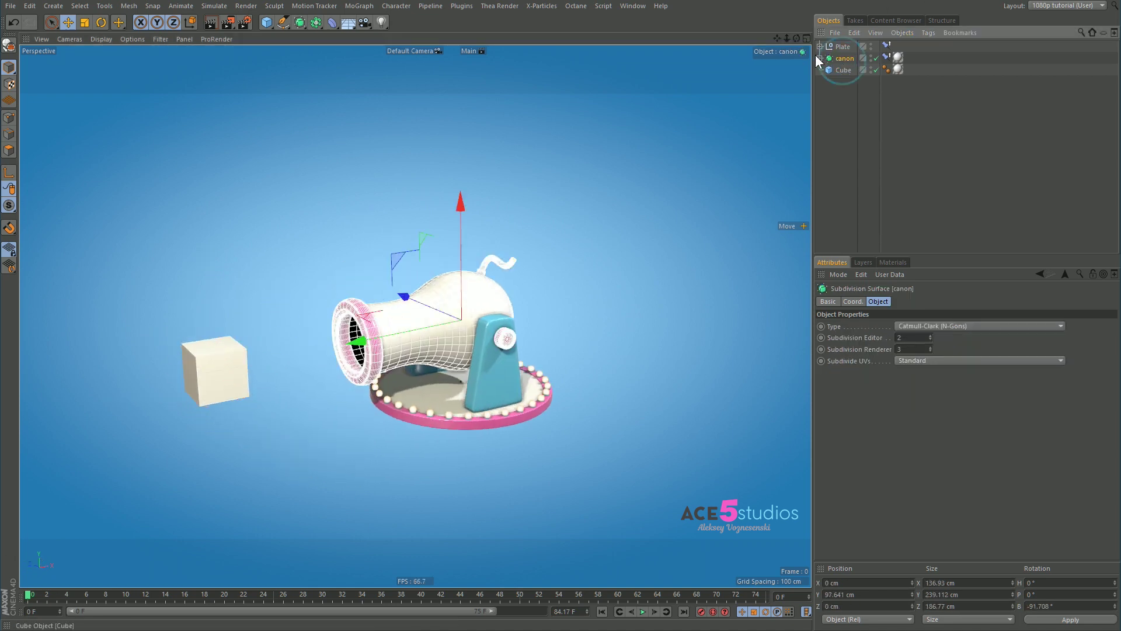
{"action": "left_click_drag", "start_coordinate": [841, 62], "coordinate": [841, 46]}
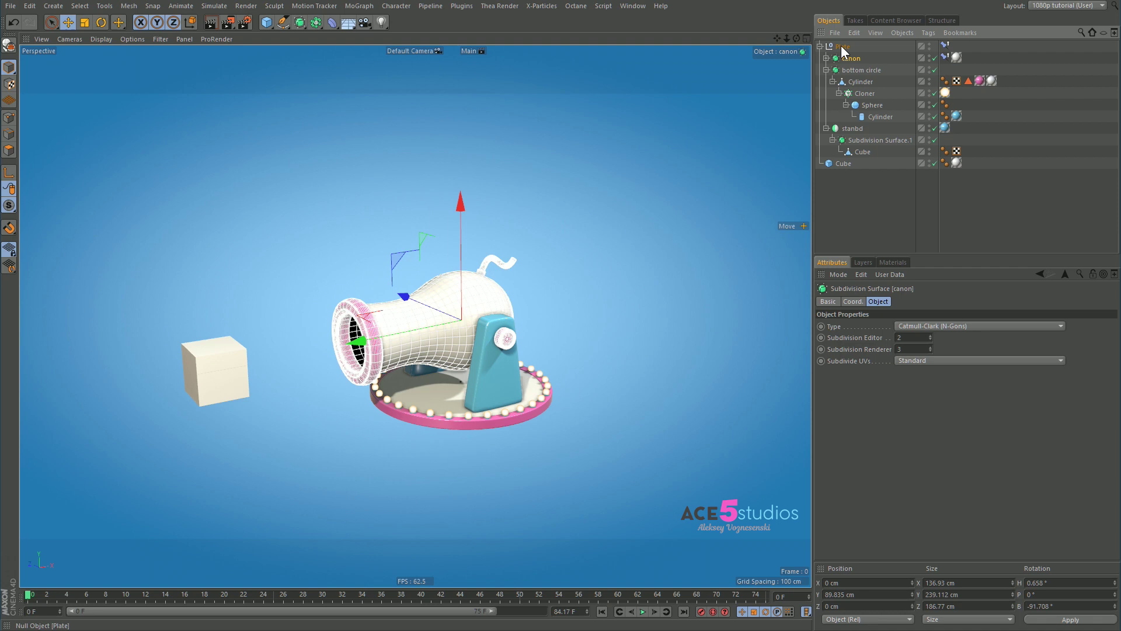
{"action": "left_click", "coordinate": [871, 203]}
Move the Cube to several positions in front of the canon to test the combined barrel and base rig
{"action": "left_click", "coordinate": [216, 369]}
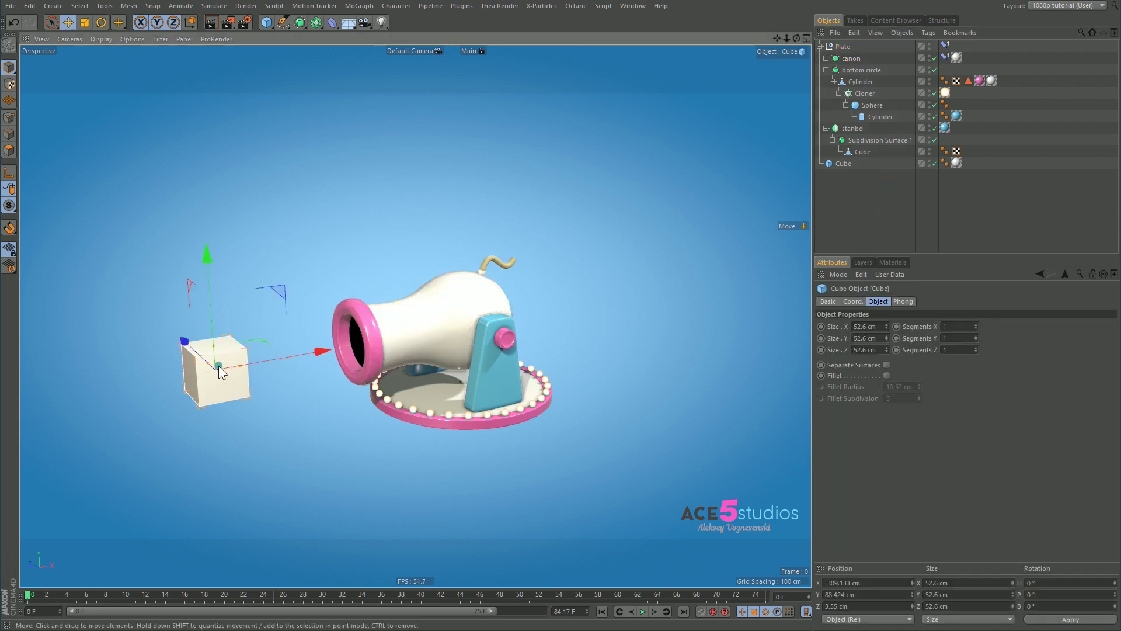
{"action": "left_click_drag", "start_coordinate": [286, 377], "coordinate": [412, 394], "text": "alt"}
{"action": "left_click_drag", "start_coordinate": [318, 465], "coordinate": [232, 426]}
{"action": "middle_click_drag", "start_coordinate": [404, 397], "coordinate": [394, 366], "text": "alt"}
{"action": "left_click_drag", "start_coordinate": [394, 366], "coordinate": [315, 371], "text": "alt"}
Lower the canon's editor subdivision level and set the bottom circle's editor subdivision to 1
{"action": "left_click", "coordinate": [851, 59]}
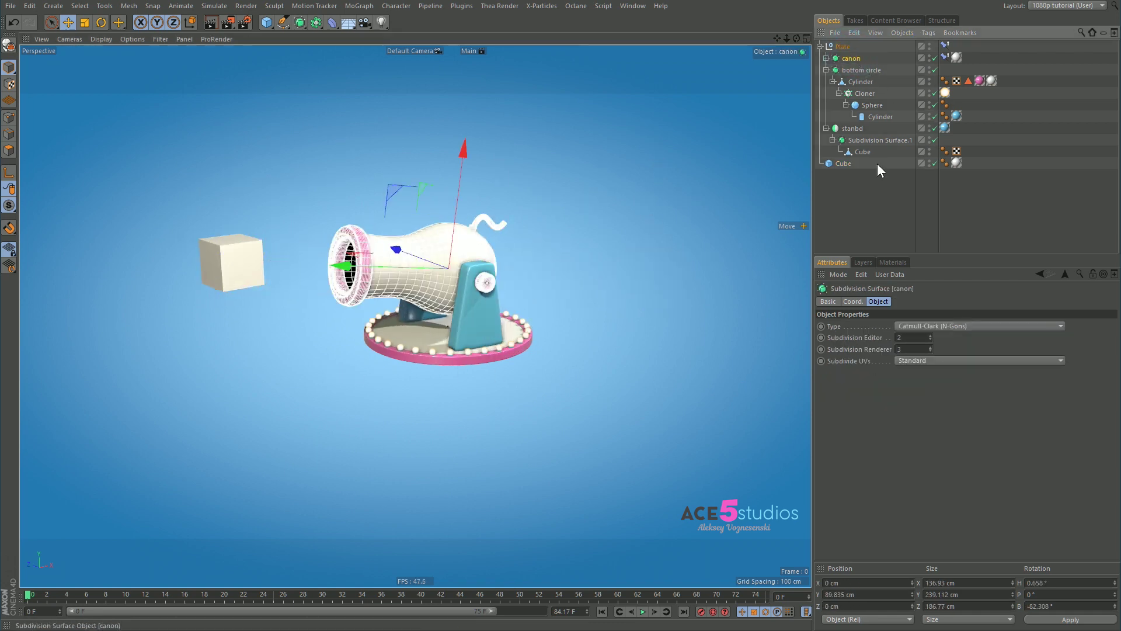
{"action": "left_click", "coordinate": [912, 337]}
{"action": "key", "text": "Return"}
{"action": "left_click", "coordinate": [861, 71]}
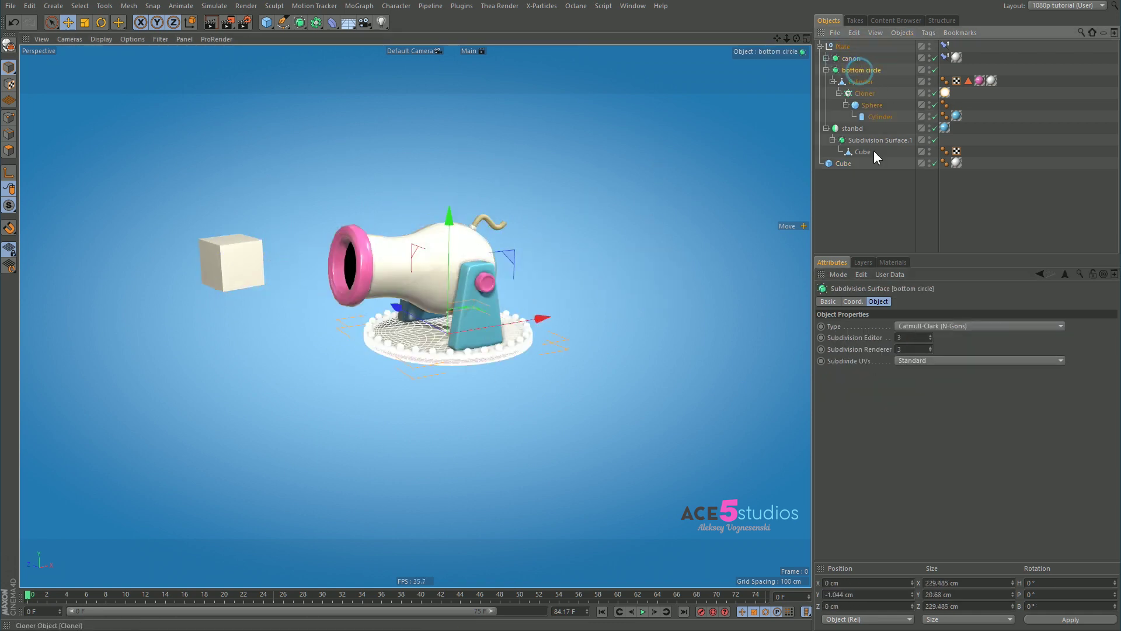
{"action": "left_click", "coordinate": [921, 337]}
{"action": "type", "text": "1"}
{"action": "key", "text": "Return"}
Move the Cube to about X -202 cm, Y 119 cm, Z -16 cm to test the finished rig
{"action": "left_click", "coordinate": [843, 163]}
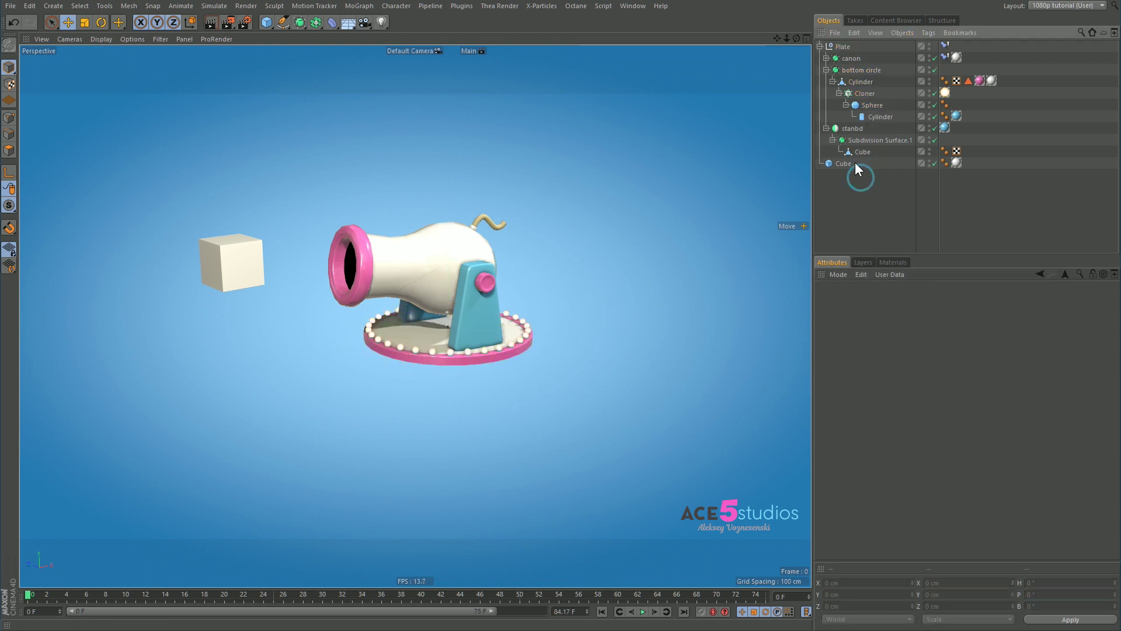
{"action": "left_click_drag", "start_coordinate": [463, 328], "coordinate": [314, 350]}
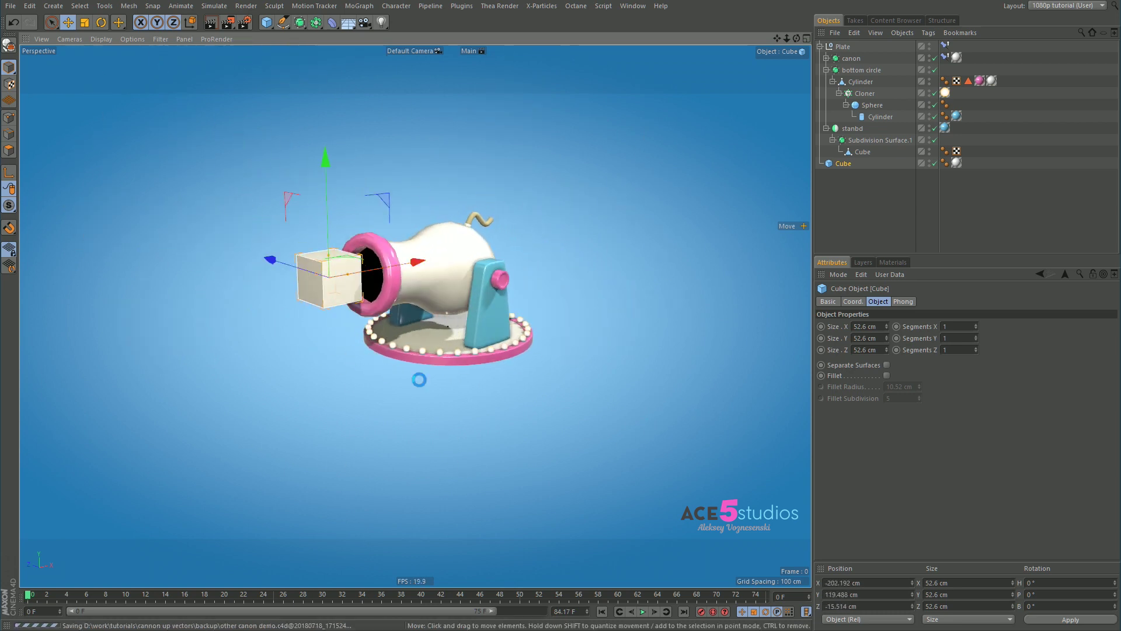
{"action": "left_click_drag", "start_coordinate": [474, 270], "coordinate": [402, 202]}
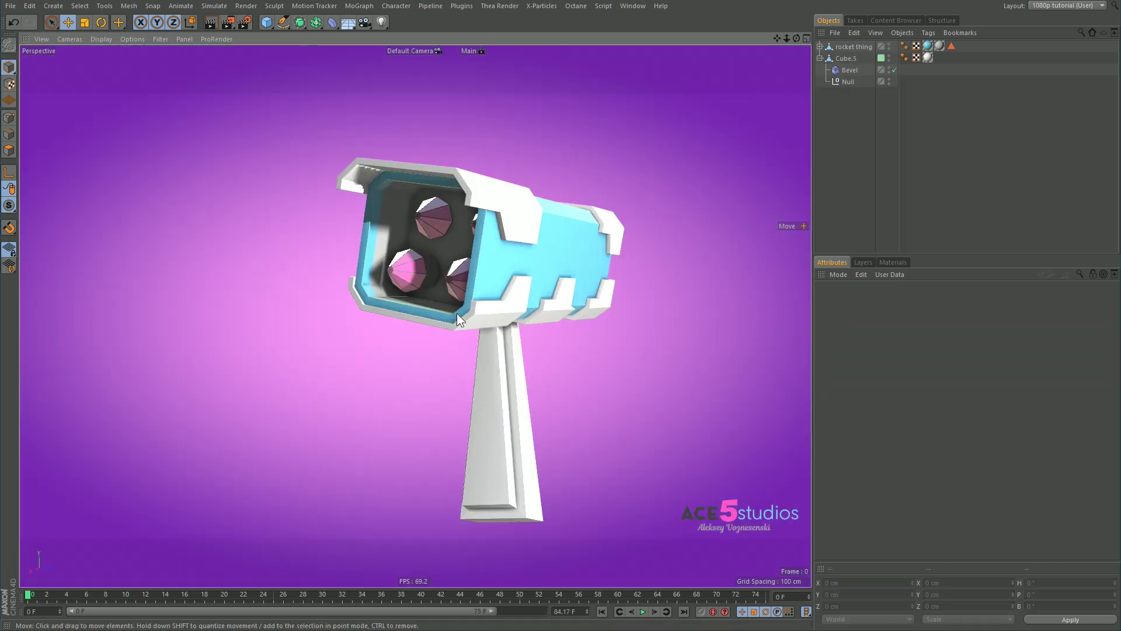
{"action": "left_click_drag", "start_coordinate": [456, 313], "coordinate": [563, 250], "text": "alt"}
In the rocket launcher scene, select the rocket thing and try rotating it to check its axes
{"action": "left_click", "coordinate": [563, 250]}
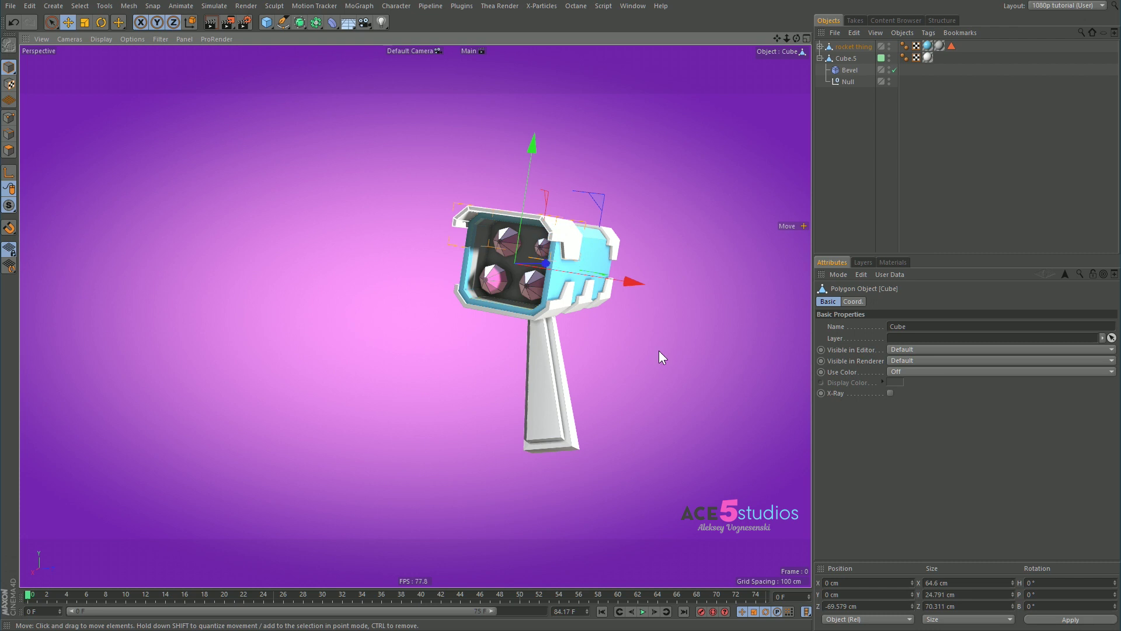
{"action": "left_click", "coordinate": [849, 47]}
{"action": "left_click_drag", "start_coordinate": [434, 250], "coordinate": [593, 257], "text": "alt"}
{"action": "key", "text": "r"}
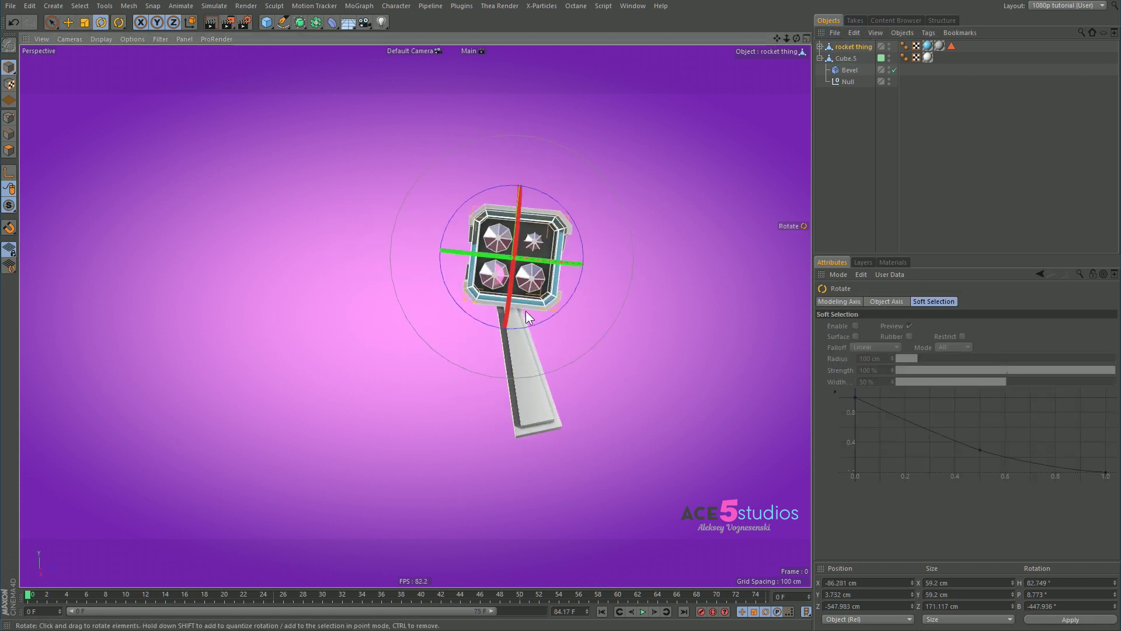
{"action": "left_click_drag", "start_coordinate": [483, 317], "coordinate": [523, 274]}
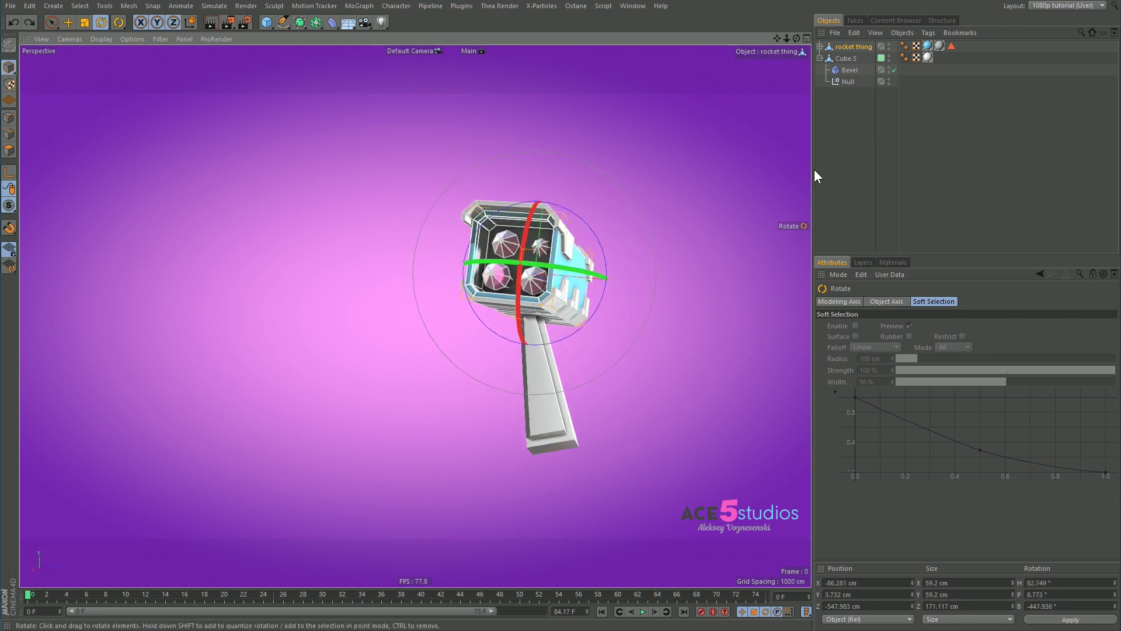
{"action": "middle_click_drag", "start_coordinate": [448, 302], "coordinate": [415, 318], "text": "alt"}
{"action": "left_click_drag", "start_coordinate": [506, 267], "coordinate": [512, 295], "text": "alt"}
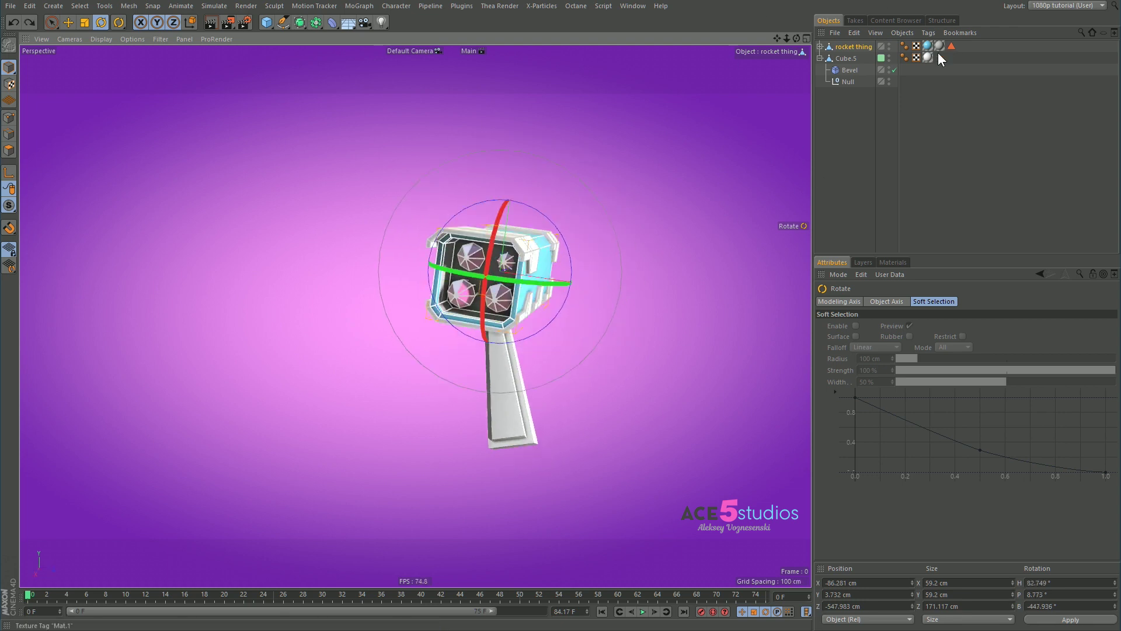
Add a Constraint tag to the rocket thing and enable its Aim constraint
{"action": "right_click", "coordinate": [839, 45]}
{"action": "mouse_move", "coordinate": [909, 75]}
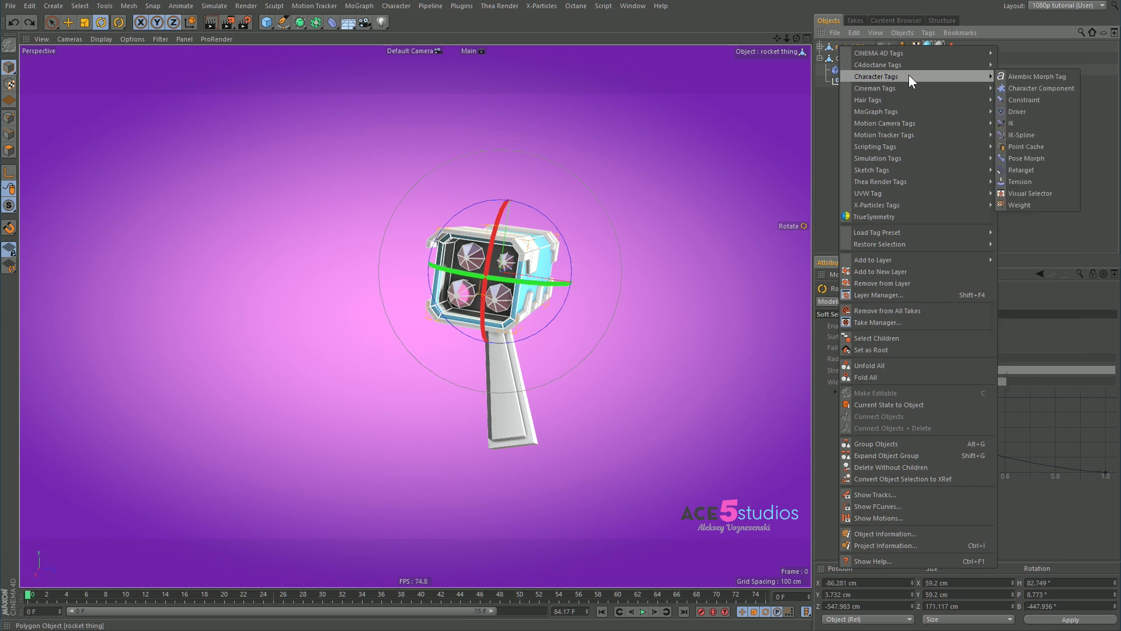
{"action": "left_click", "coordinate": [1031, 101]}
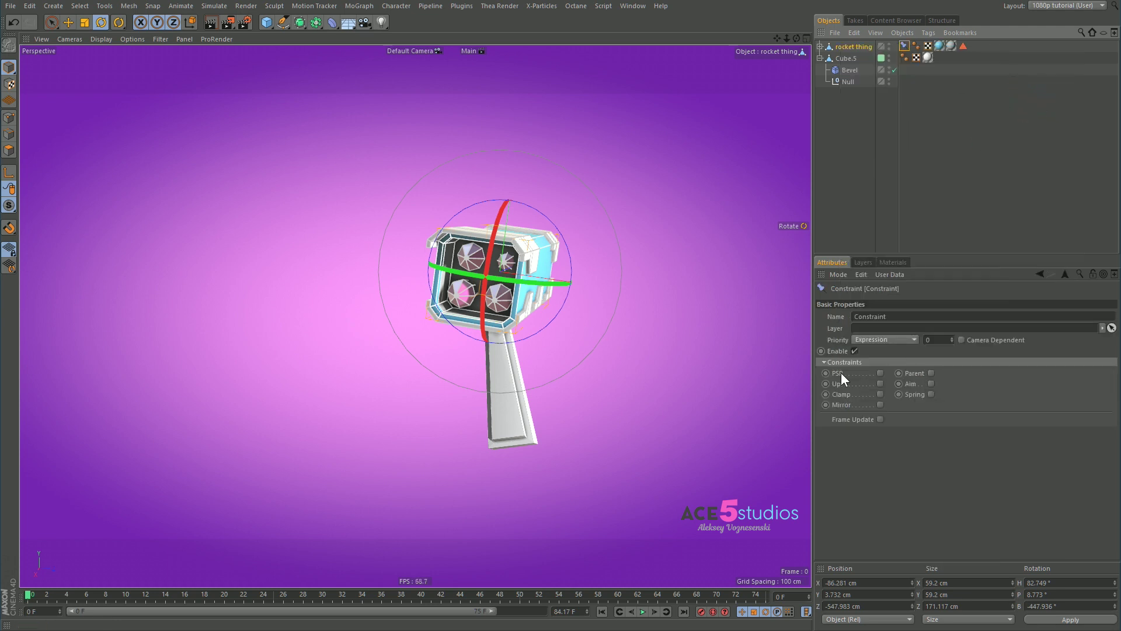
{"action": "left_click", "coordinate": [930, 383]}
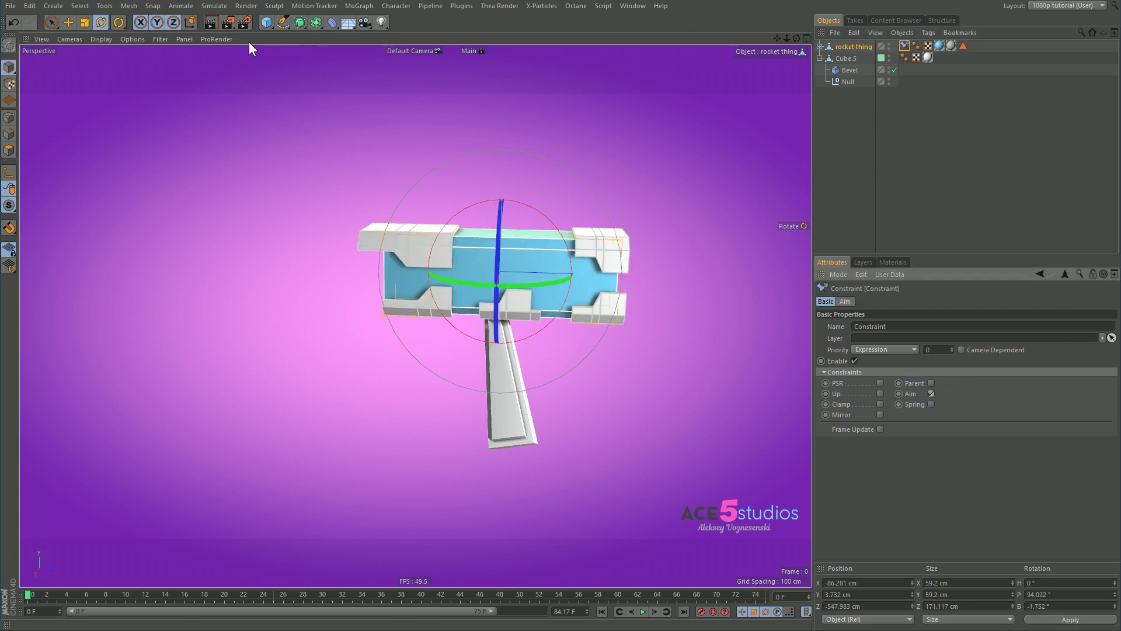
Add a Cube, scale it to 43.2 cm per side and place it in front of the rocket launcher
{"action": "left_click", "coordinate": [267, 23]}
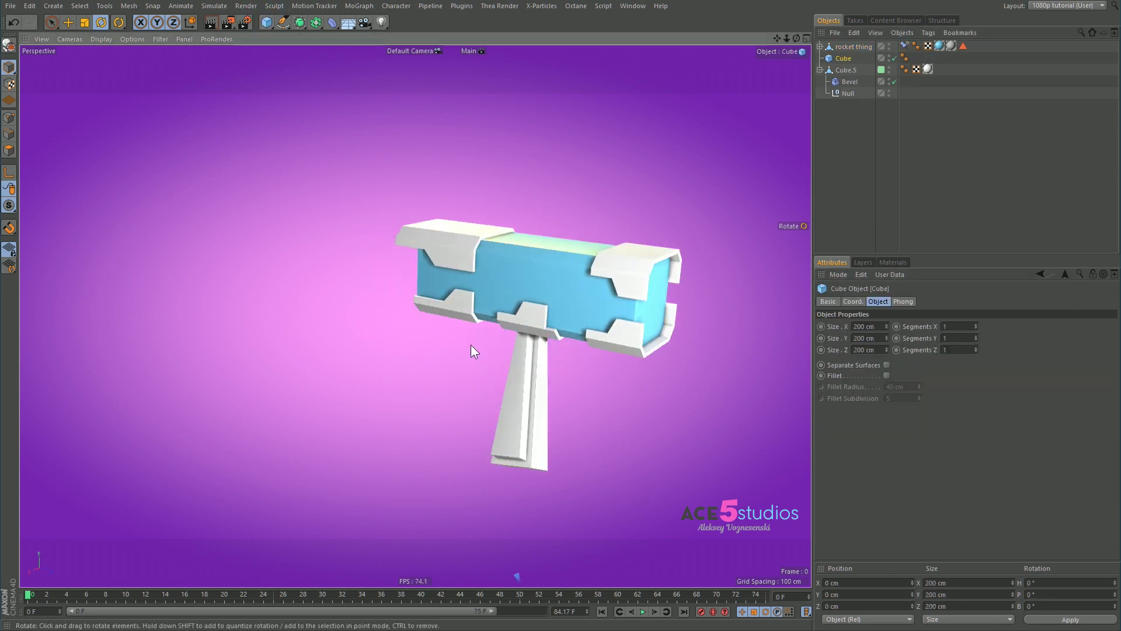
{"action": "key", "text": "e"}
{"action": "scroll", "coordinate": [435, 424], "scroll_direction": "down", "scroll_amount": 5}
{"action": "left_click_drag", "start_coordinate": [434, 424], "coordinate": [613, 317]}
{"action": "key", "text": "t"}
{"action": "left_click_drag", "start_coordinate": [678, 333], "coordinate": [321, 402]}
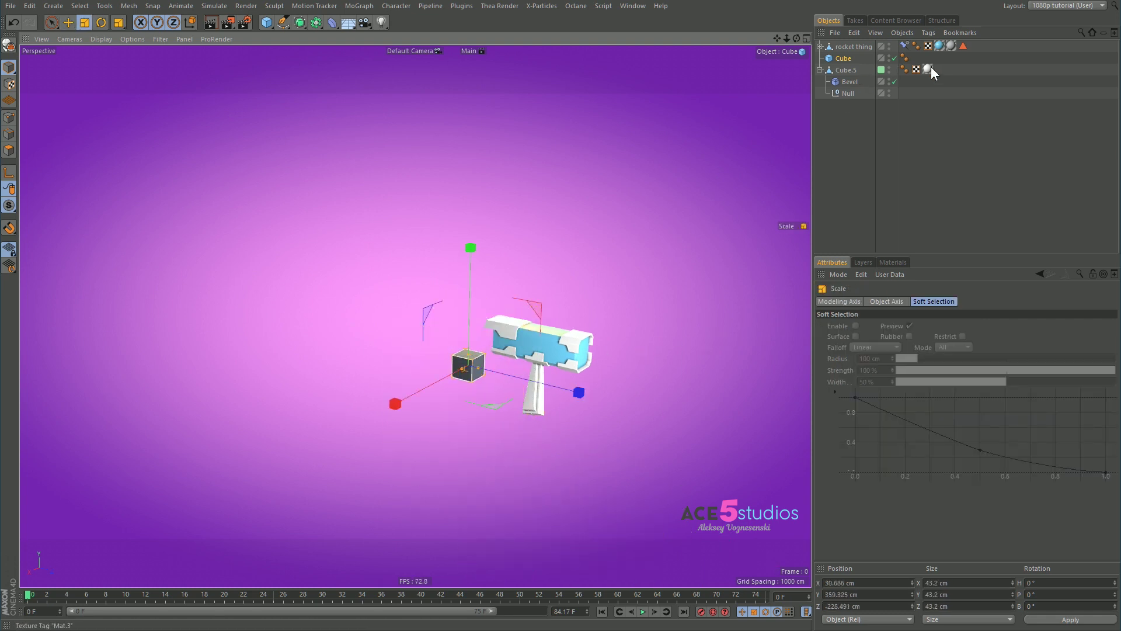
Copy the white material from Cube.5 to the new Cube and clear the selection
{"action": "left_click_drag", "start_coordinate": [928, 70], "coordinate": [916, 57], "text": "ctrl"}
{"action": "left_click", "coordinate": [826, 137]}
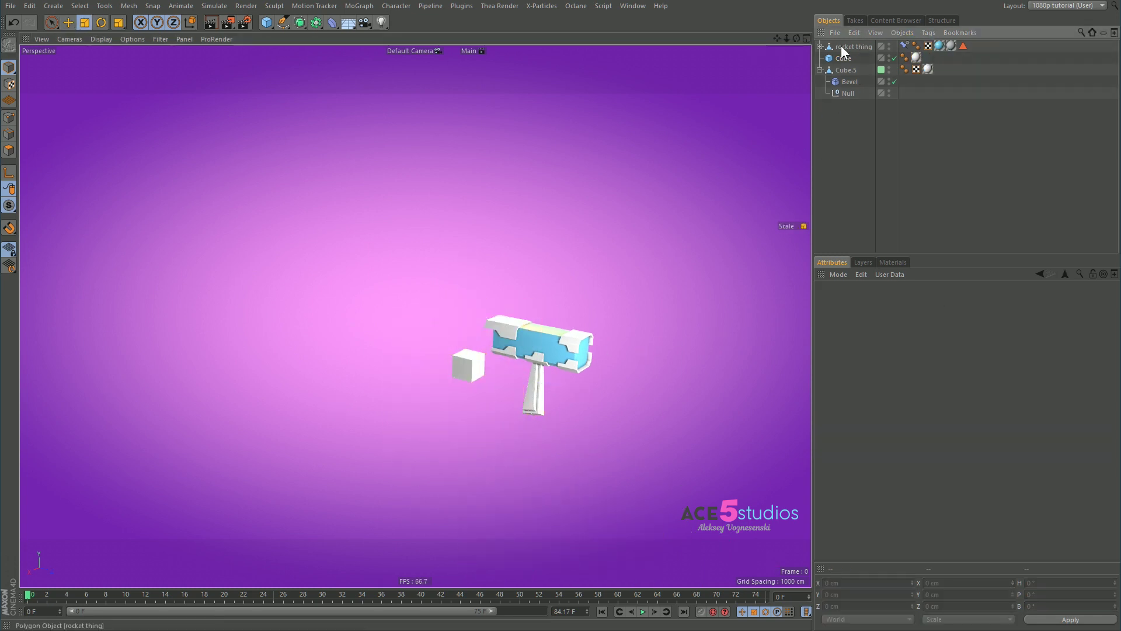
Set the rocket thing's Aim constraint to the Z- axis and assign Cube as its target
{"action": "left_click", "coordinate": [843, 57]}
{"action": "key", "text": "e"}
{"action": "left_click_drag", "start_coordinate": [536, 286], "coordinate": [493, 365], "text": "alt"}
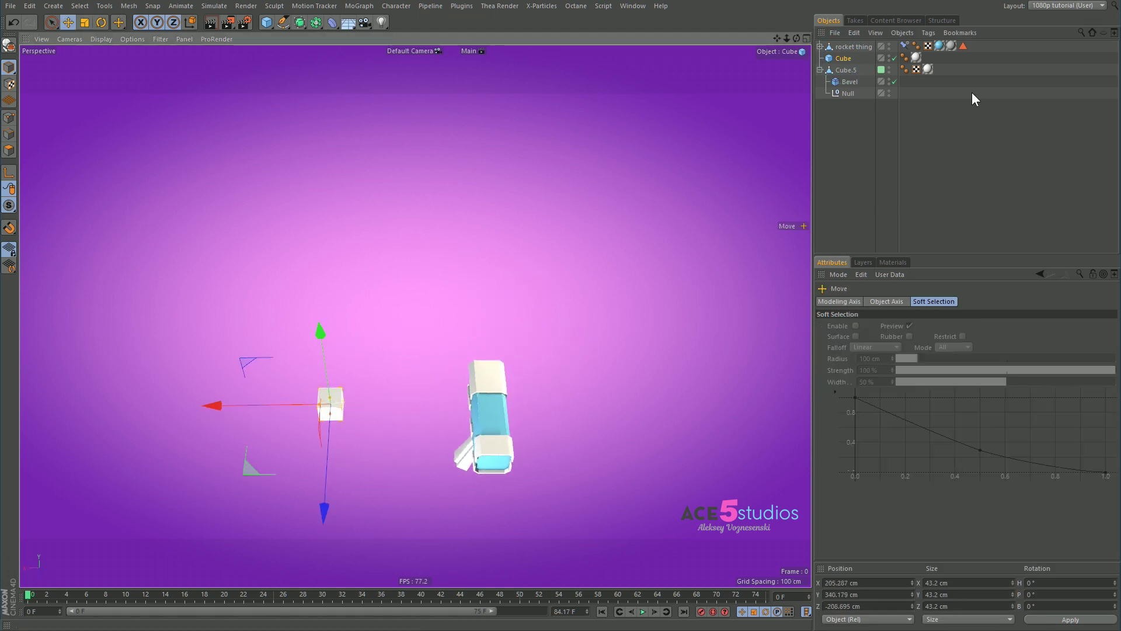
{"action": "left_click", "coordinate": [860, 46]}
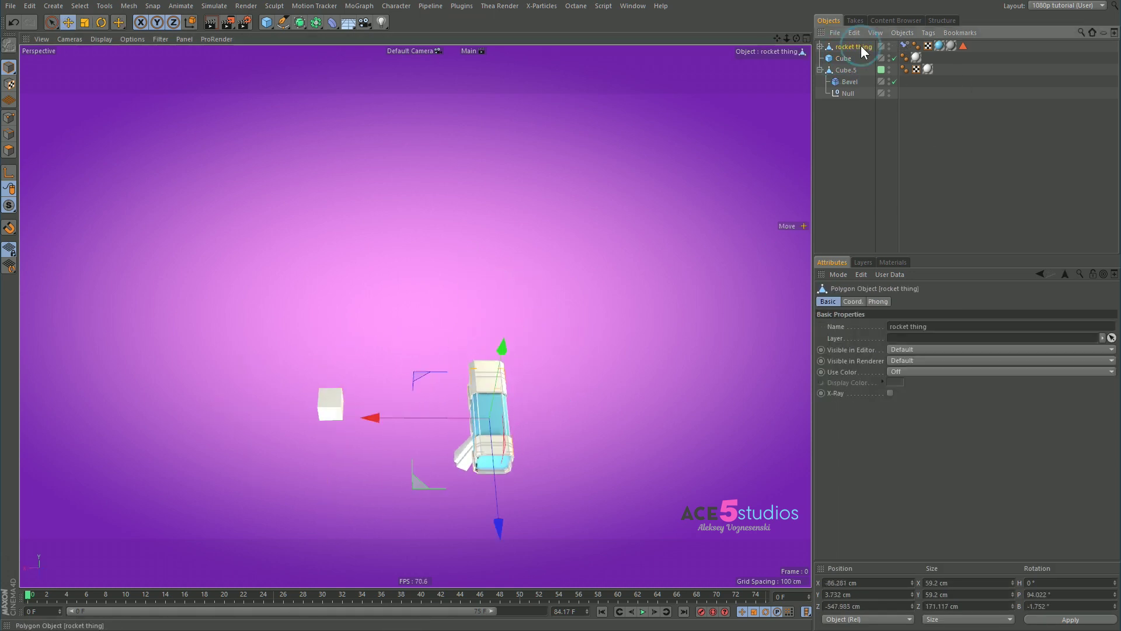
{"action": "left_click", "coordinate": [903, 45]}
{"action": "left_click", "coordinate": [846, 301]}
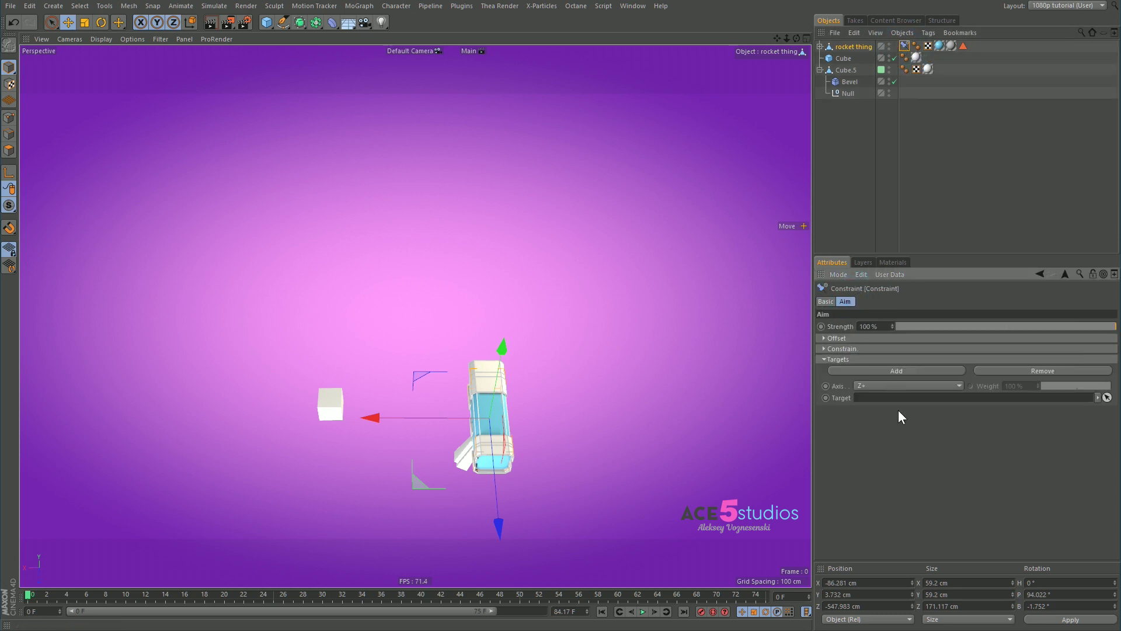
{"action": "left_click", "coordinate": [893, 386]}
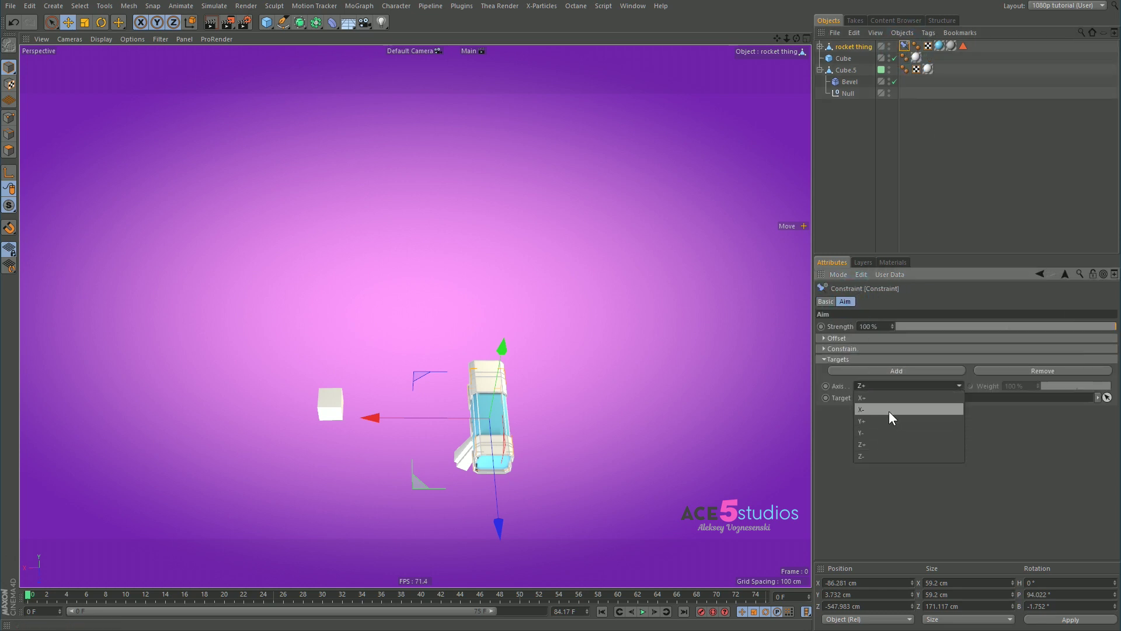
{"action": "left_click", "coordinate": [886, 455]}
{"action": "left_click_drag", "start_coordinate": [843, 59], "coordinate": [888, 398]}
{"action": "left_click_drag", "start_coordinate": [443, 446], "coordinate": [534, 345], "text": "alt"}
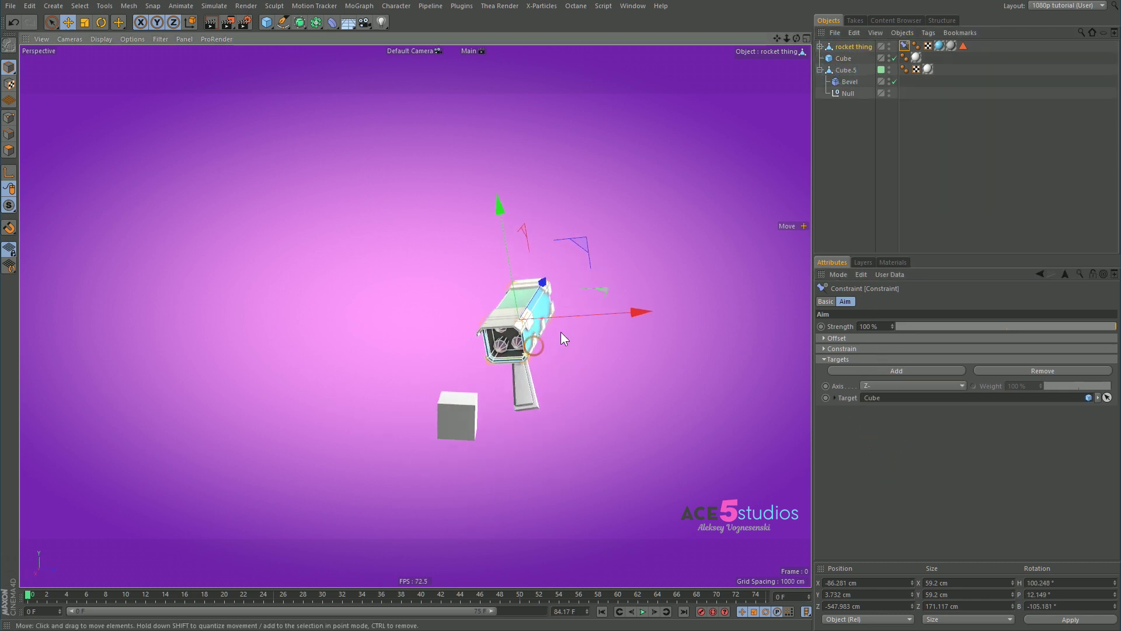
Move the target Cube around the front of the rocket launcher to test the aiming
{"action": "left_click", "coordinate": [457, 416]}
{"action": "left_click_drag", "start_coordinate": [458, 416], "coordinate": [484, 450]}
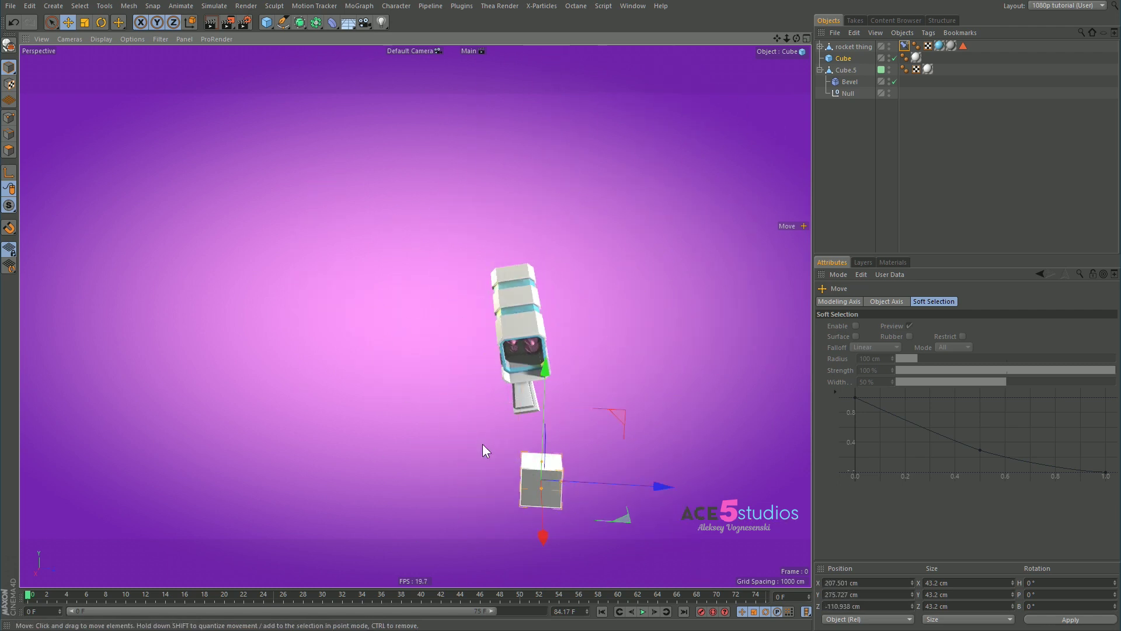
{"action": "left_click_drag", "start_coordinate": [667, 416], "coordinate": [397, 345]}
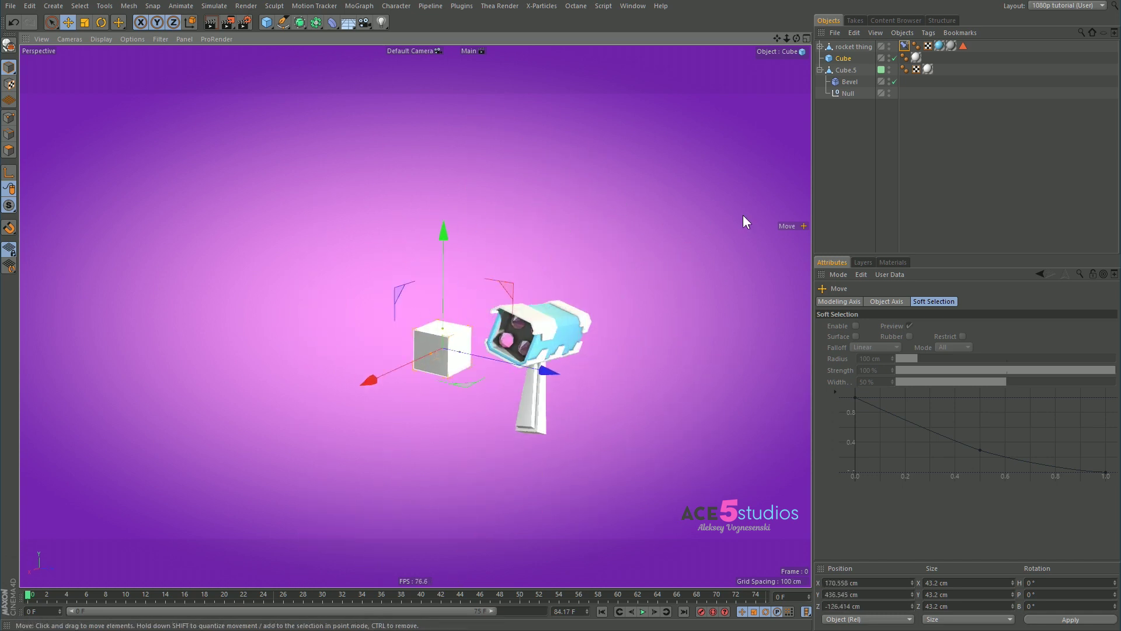
Enable the Up constraint on the rocket thing's Constraint tag and move the Cube to test the launcher's twist
{"action": "left_click", "coordinate": [905, 45]}
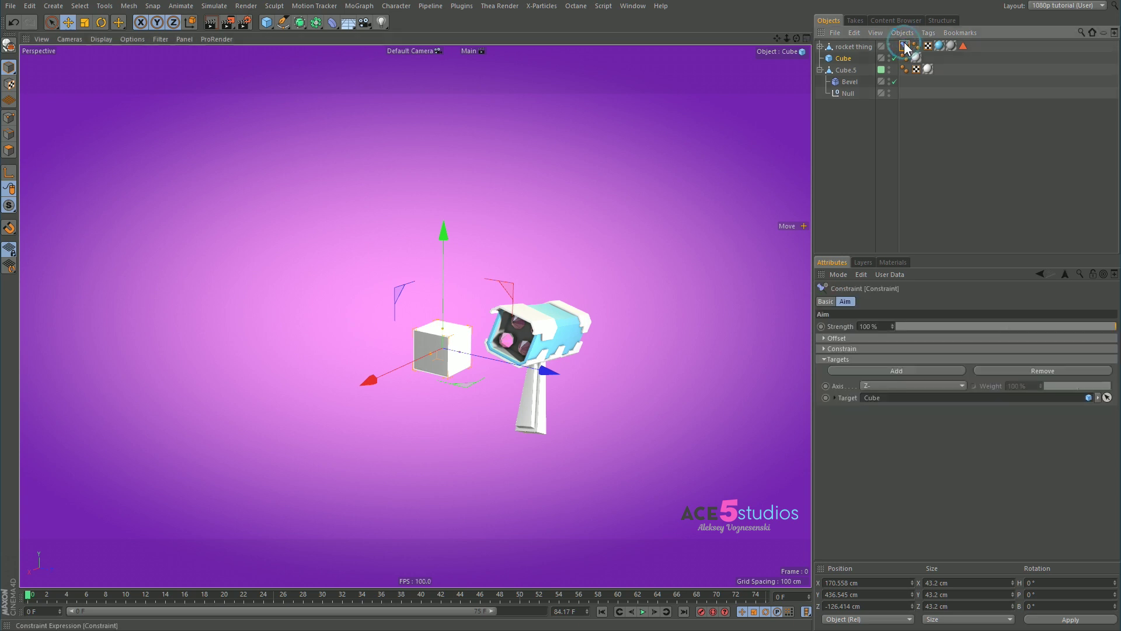
{"action": "left_click", "coordinate": [826, 301]}
{"action": "left_click", "coordinate": [877, 393]}
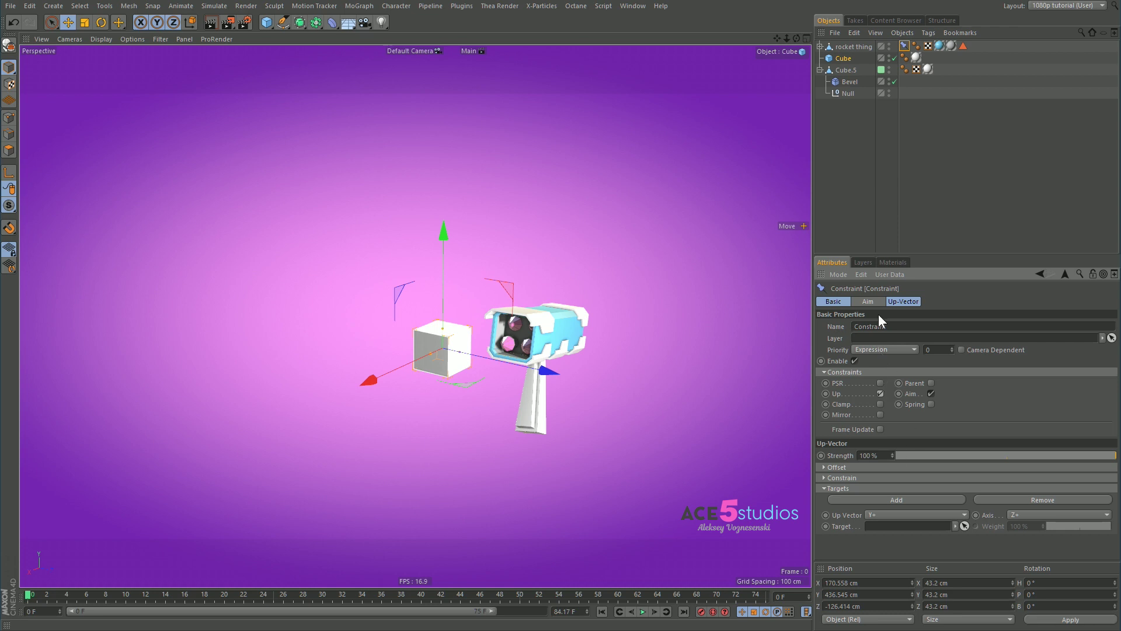
{"action": "left_click", "coordinate": [844, 58]}
{"action": "left_click_drag", "start_coordinate": [508, 288], "coordinate": [537, 279], "text": "alt"}
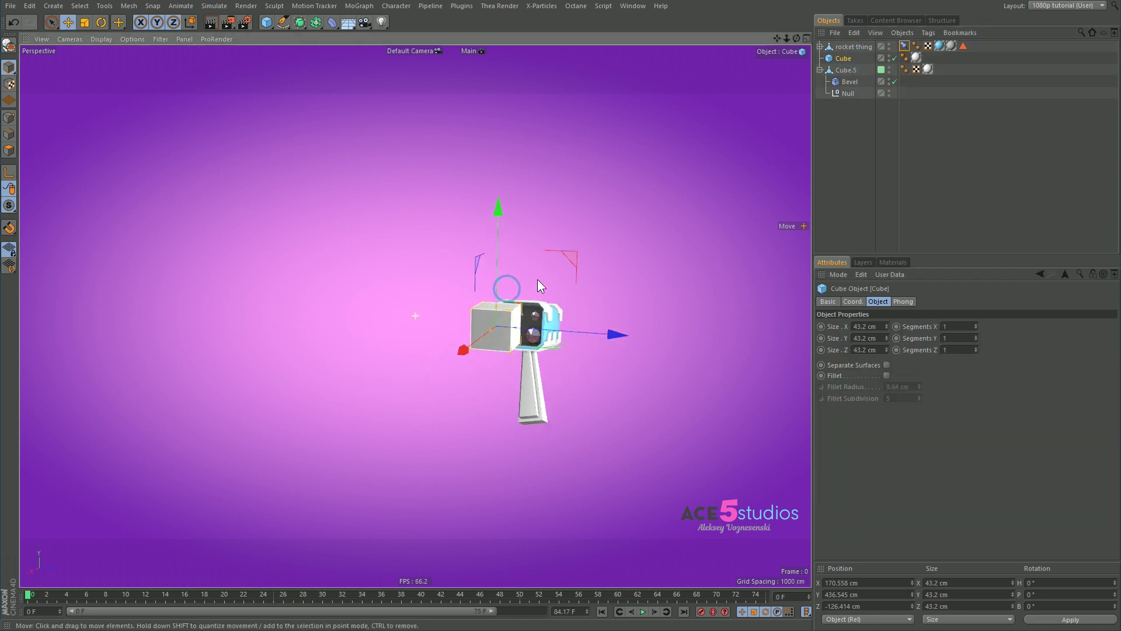
{"action": "left_click_drag", "start_coordinate": [305, 355], "coordinate": [463, 357]}
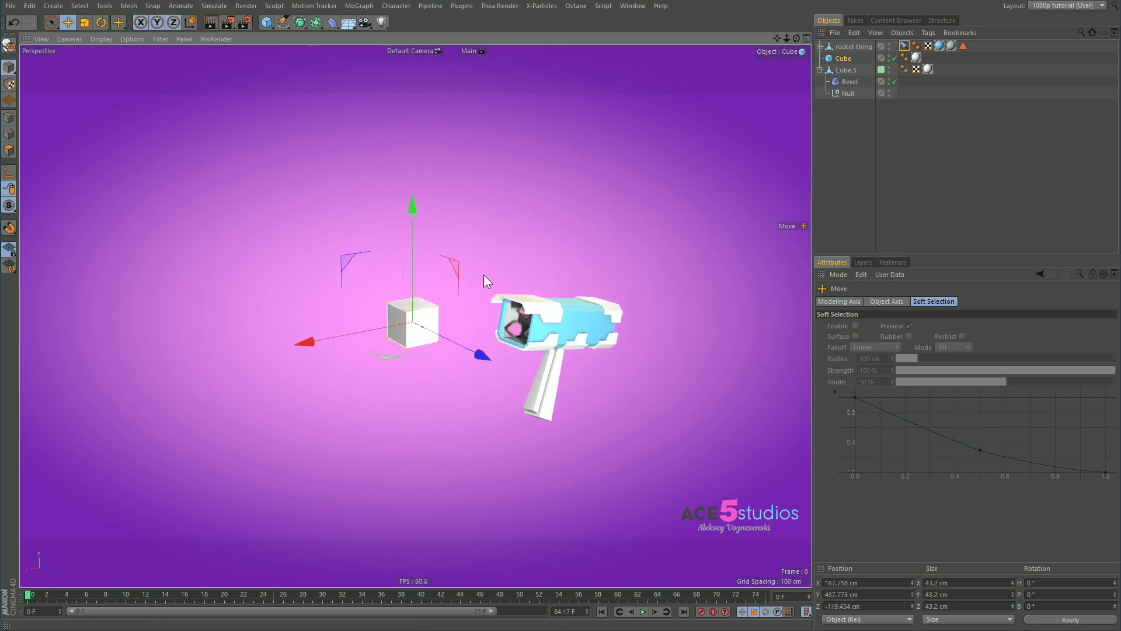
Duplicate the Cube, place the copy above the rocket launcher and rename it upv
{"action": "left_click_drag", "start_coordinate": [342, 262], "coordinate": [530, 170], "text": "ctrl"}
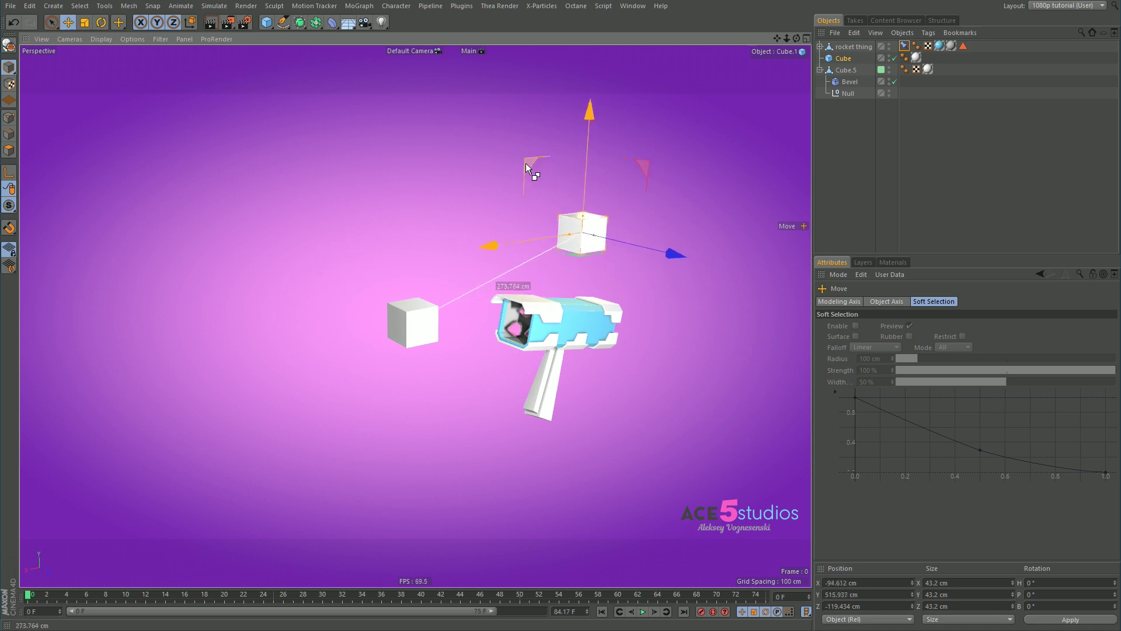
{"action": "double_click", "coordinate": [845, 46]}
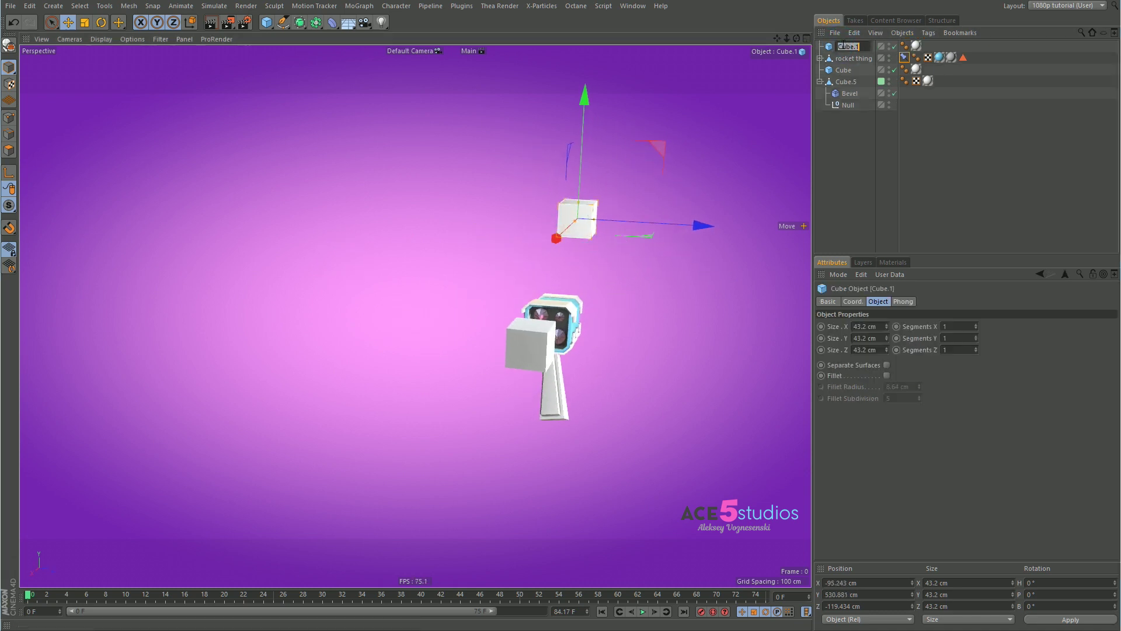
{"action": "type", "text": "us"}
{"action": "type", "text": "v"}
{"action": "key", "text": "Return"}
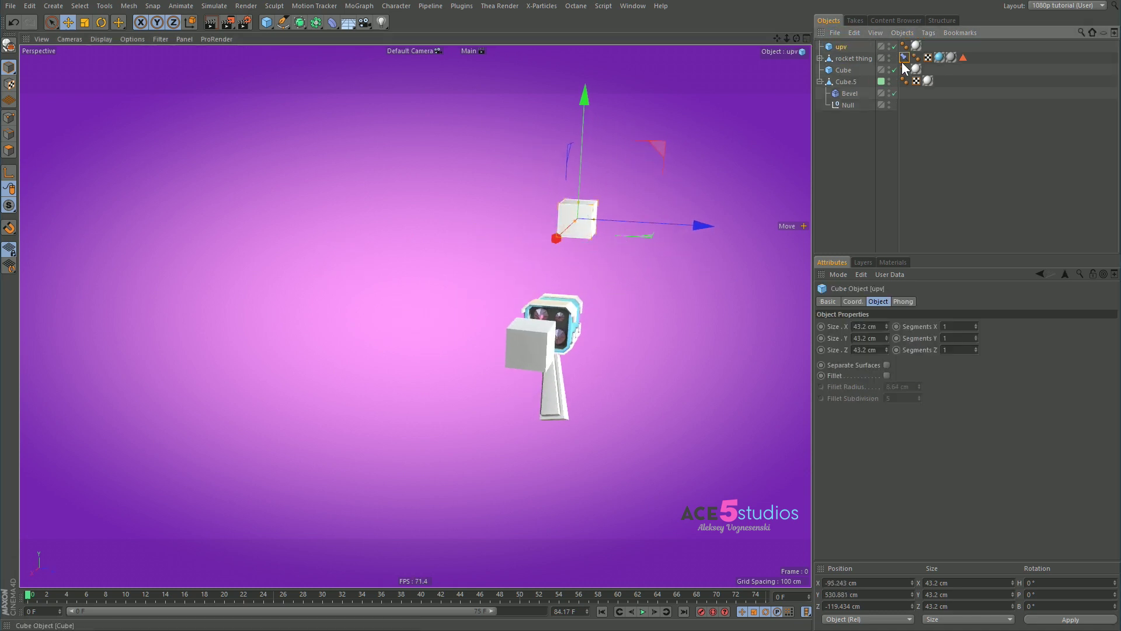
Assign the upv cube as the target of the rocket thing's Up-Vector constraint
{"action": "left_click", "coordinate": [904, 58]}
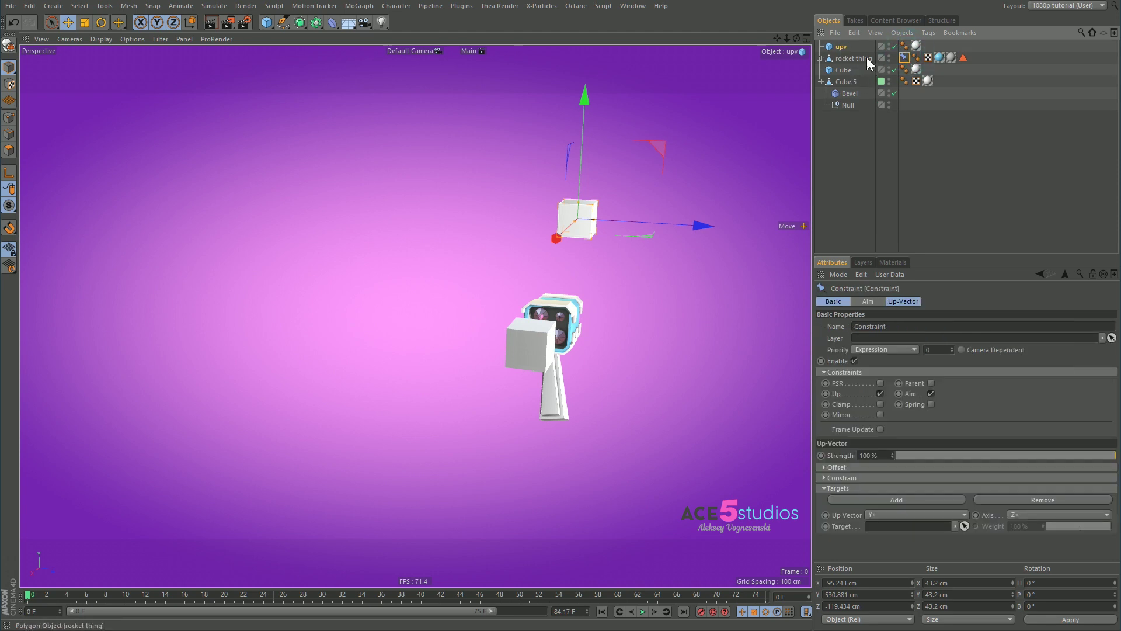
{"action": "left_click_drag", "start_coordinate": [547, 241], "coordinate": [507, 296], "text": "alt"}
{"action": "left_click", "coordinate": [905, 58]}
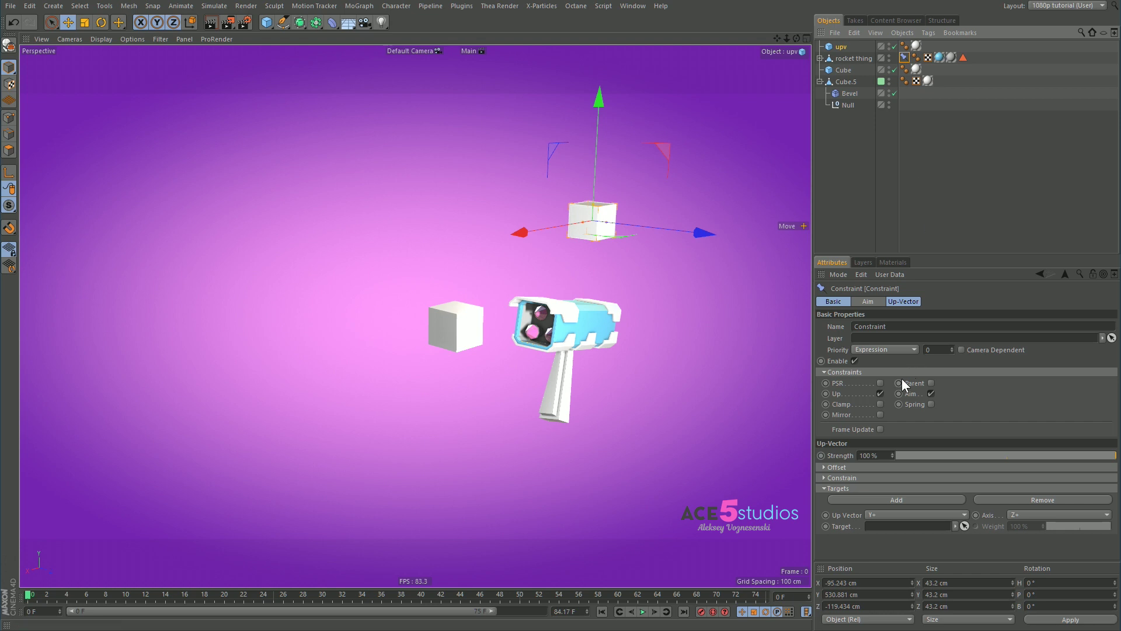
{"action": "left_click", "coordinate": [844, 58]}
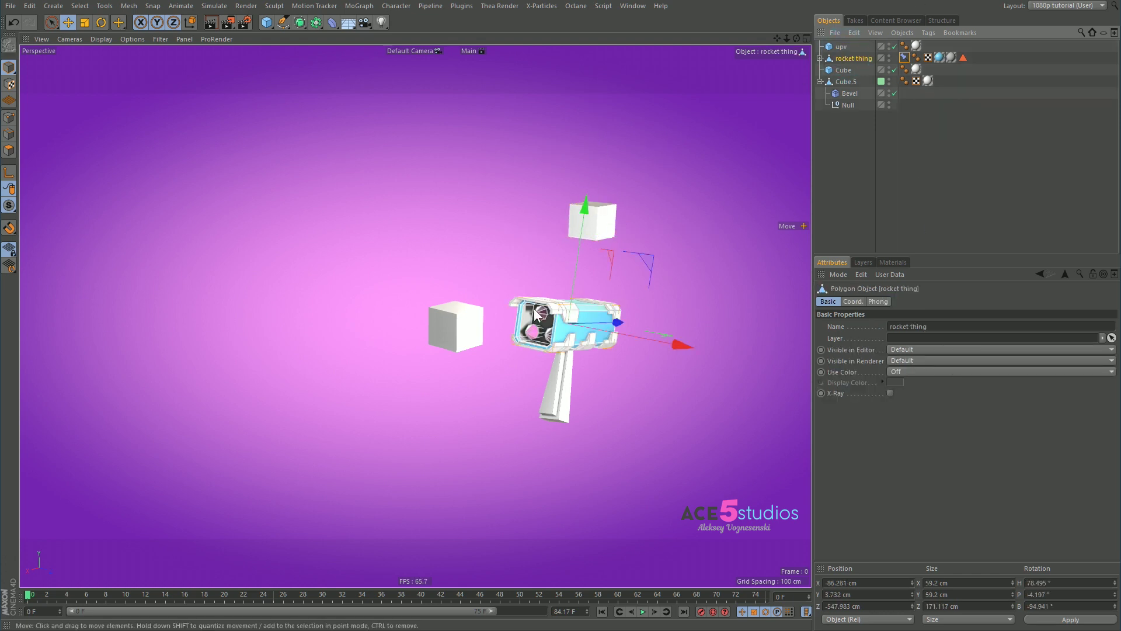
{"action": "left_click_drag", "start_coordinate": [536, 314], "coordinate": [459, 362], "text": "alt"}
{"action": "left_click_drag", "start_coordinate": [542, 238], "coordinate": [564, 325], "text": "alt"}
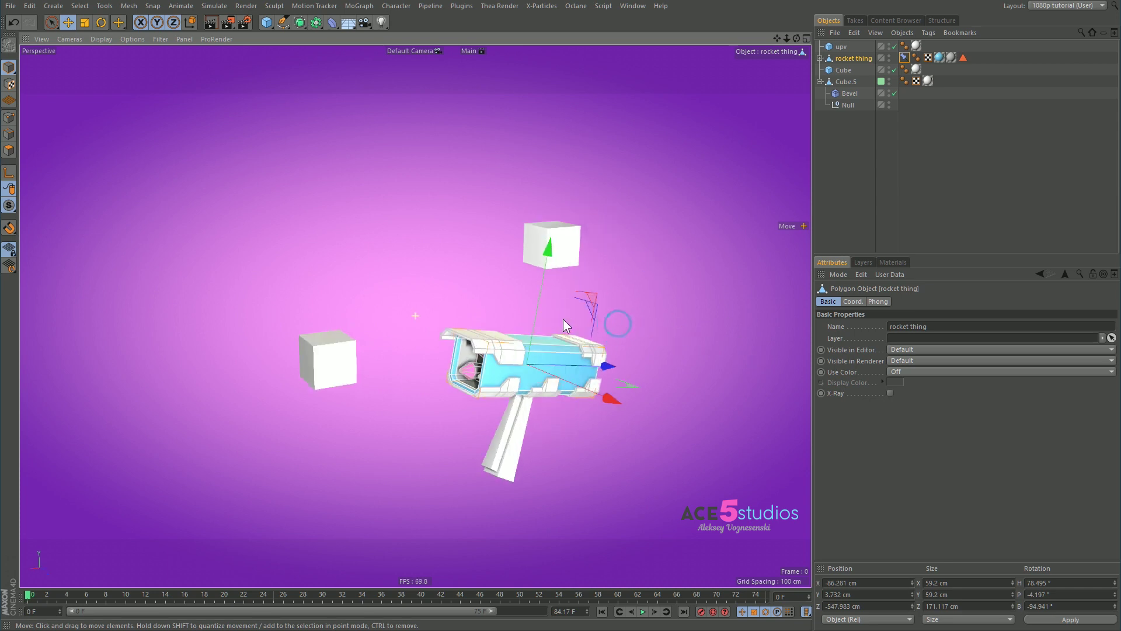
{"action": "left_click", "coordinate": [904, 58]}
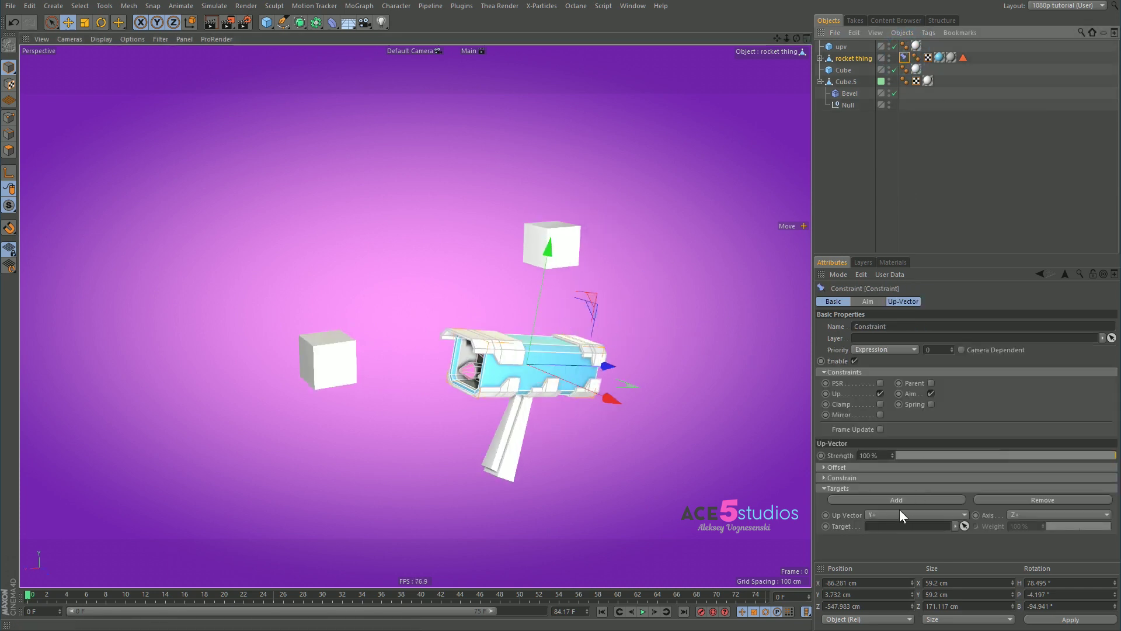
{"action": "left_click_drag", "start_coordinate": [841, 46], "coordinate": [900, 526]}
{"action": "left_click_drag", "start_coordinate": [529, 389], "coordinate": [538, 264], "text": "alt"}
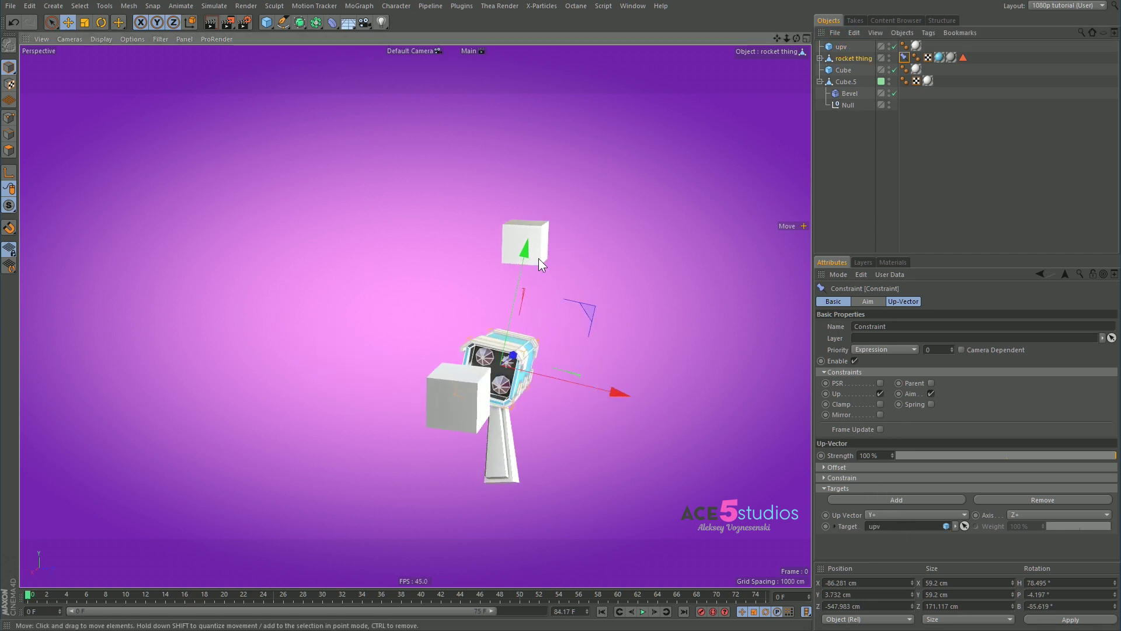
Move the upv cube and the target Cube around the launcher to test the aim and up-vector together
{"action": "left_click", "coordinate": [537, 225]}
{"action": "left_click_drag", "start_coordinate": [643, 344], "coordinate": [633, 319]}
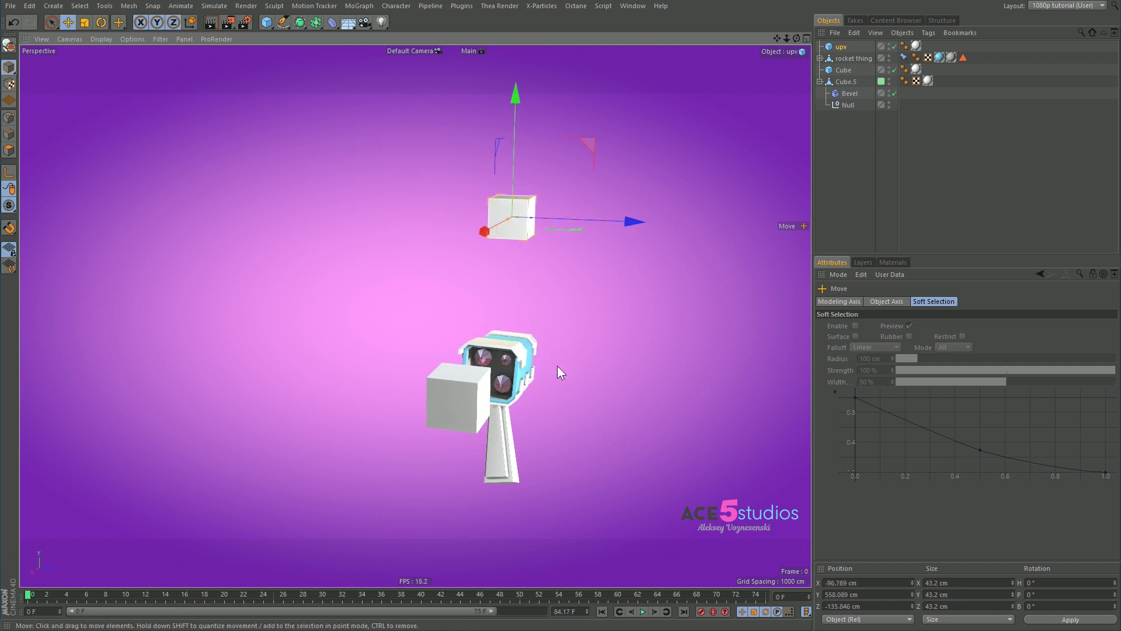
{"action": "left_click_drag", "start_coordinate": [596, 273], "coordinate": [459, 396]}
{"action": "left_click", "coordinate": [459, 397]}
{"action": "left_click_drag", "start_coordinate": [343, 407], "coordinate": [553, 440]}
{"action": "left_click", "coordinate": [487, 221]}
{"action": "left_click_drag", "start_coordinate": [356, 350], "coordinate": [688, 381]}
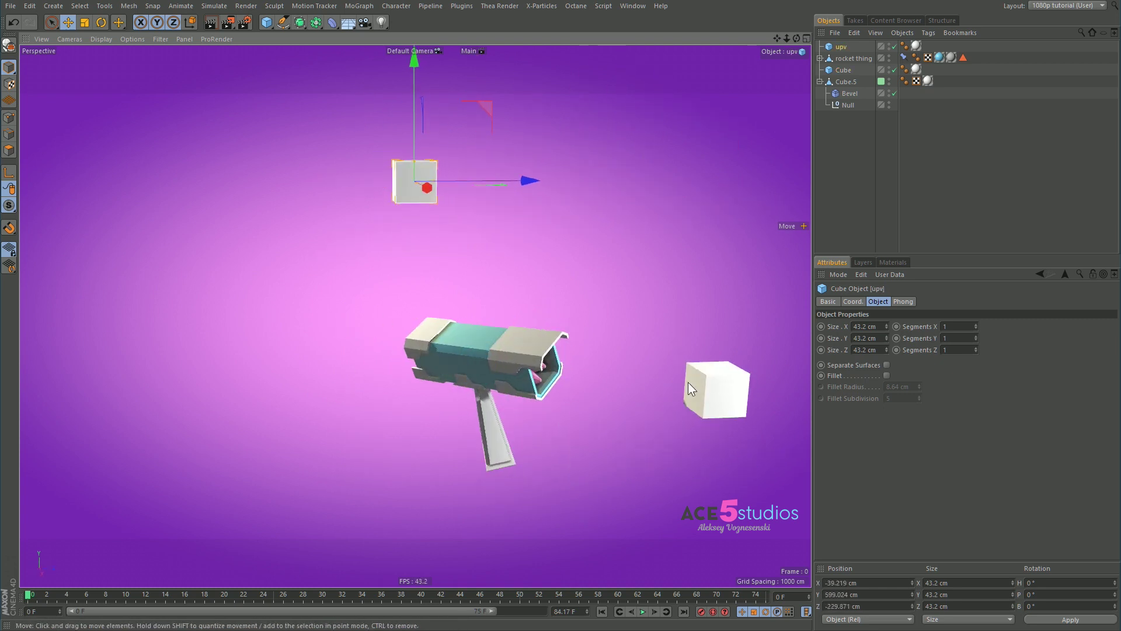
Move the target Cube across to another side of the launcher to test how the launcher follows it
{"action": "left_click", "coordinate": [688, 382]}
{"action": "left_click_drag", "start_coordinate": [605, 385], "coordinate": [373, 397], "text": "alt"}
{"action": "key", "text": "e"}
{"action": "left_click_drag", "start_coordinate": [667, 463], "coordinate": [522, 391]}
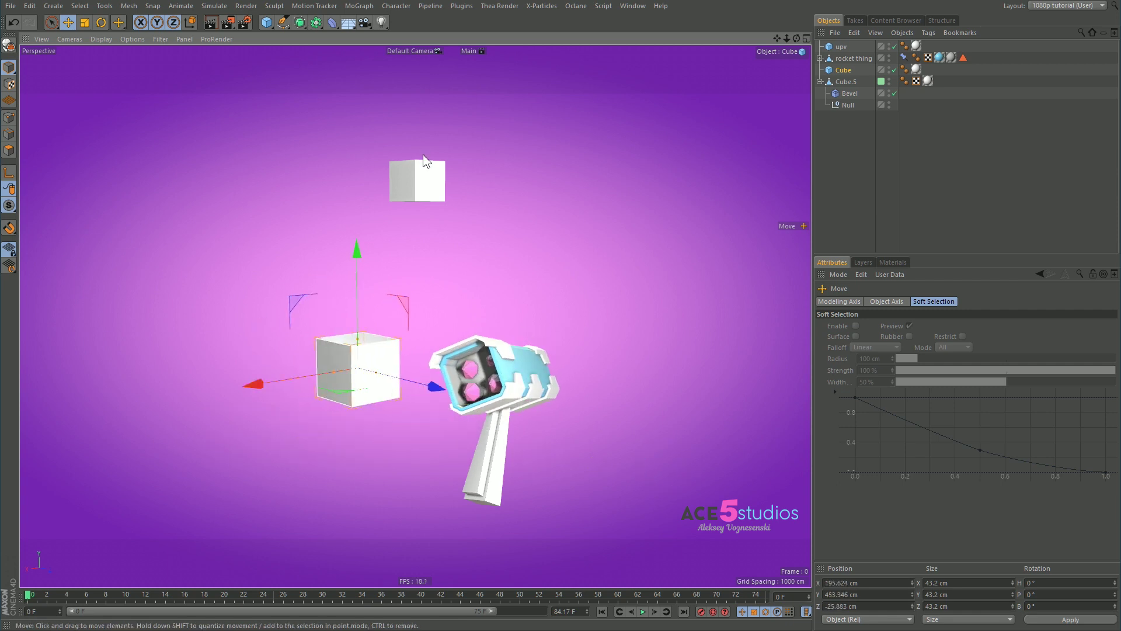
Move the upv cube about 101 cm to a new spot above the launcher to test the up-vector's effect
{"action": "left_click", "coordinate": [423, 169]}
{"action": "left_click_drag", "start_coordinate": [327, 216], "coordinate": [438, 207], "text": "alt"}
{"action": "left_click_drag", "start_coordinate": [292, 241], "coordinate": [376, 263]}
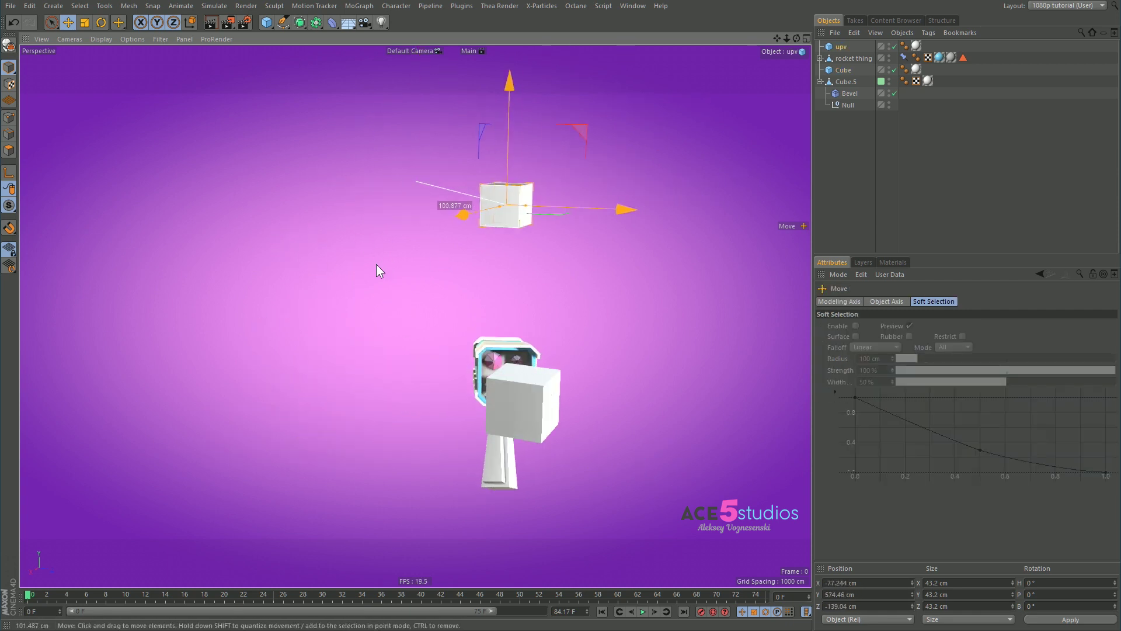